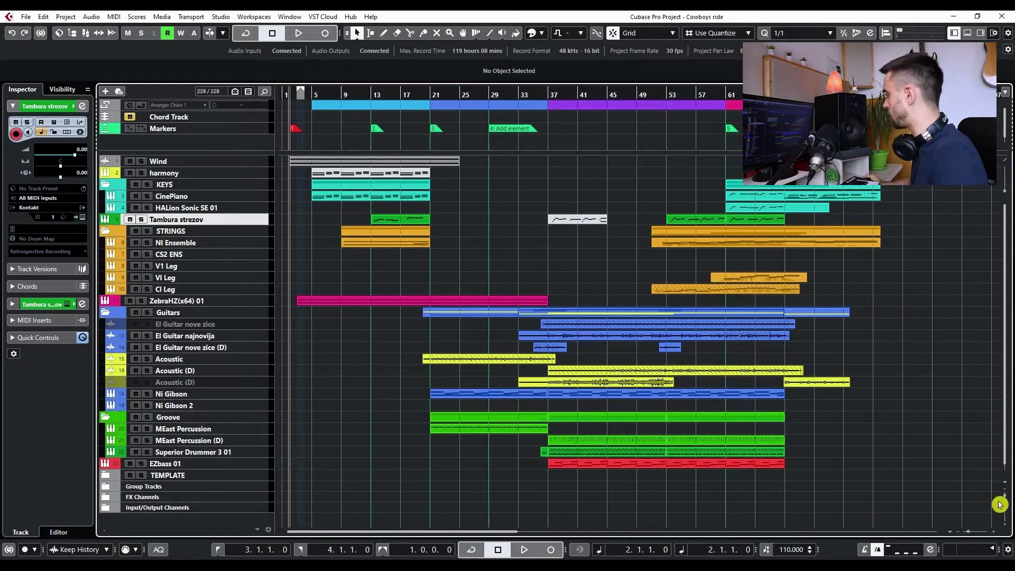
Step: Shrink the height of all tracks and enlarge them with the Zoom Tracks 2 Rows preset
{"action": "mouse_move", "coordinate": [1003, 499]}
{"action": "left_mouse_down"}
{"action": "mouse_move", "coordinate": [1006, 513]}
{"action": "mouse_move", "coordinate": [1006, 494]}
{"action": "left_mouse_up"}
{"action": "left_click_drag", "start_coordinate": [973, 532], "coordinate": [973, 532]}
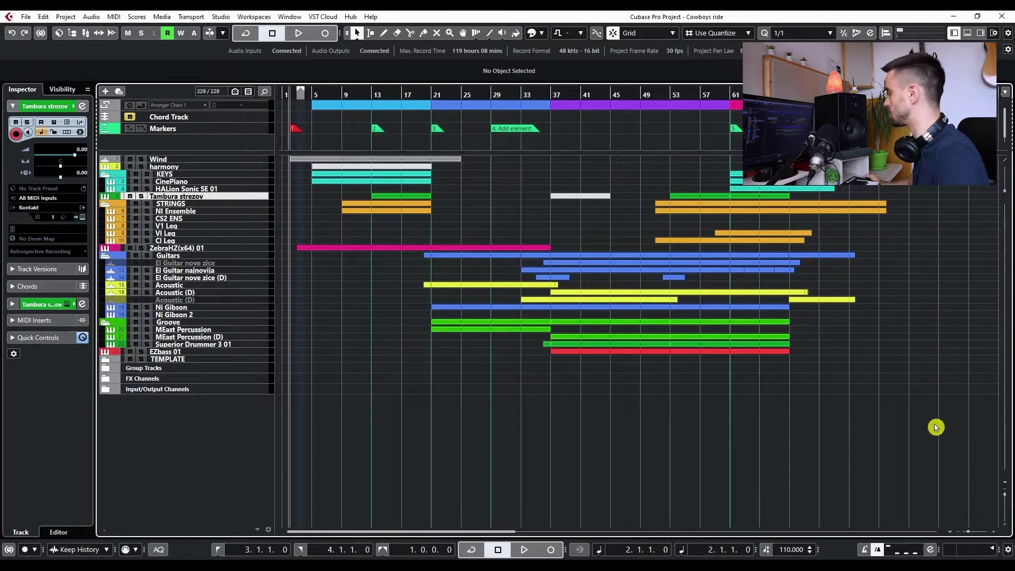
{"action": "right_click", "coordinate": [1006, 485]}
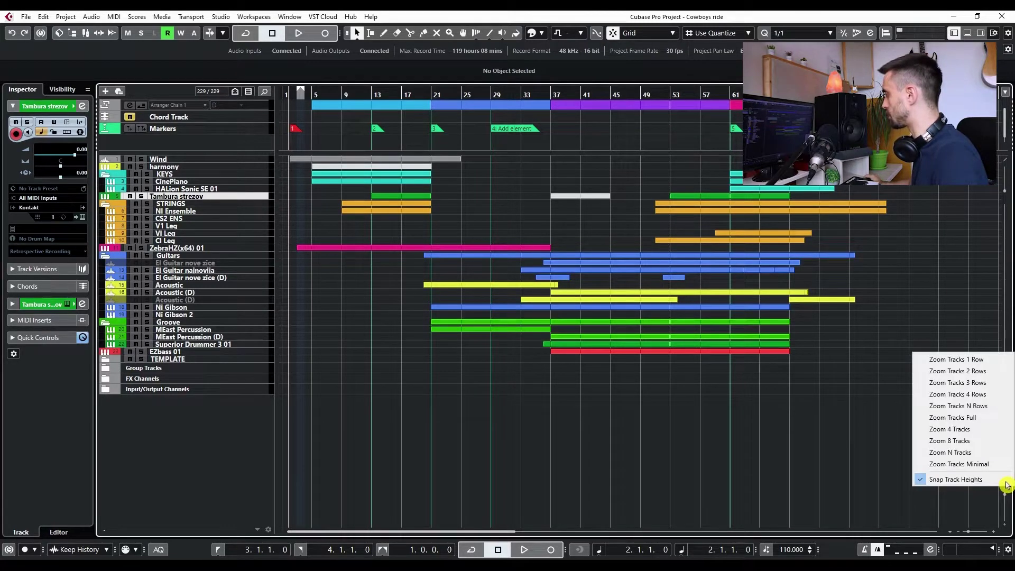
{"action": "left_click", "coordinate": [970, 371]}
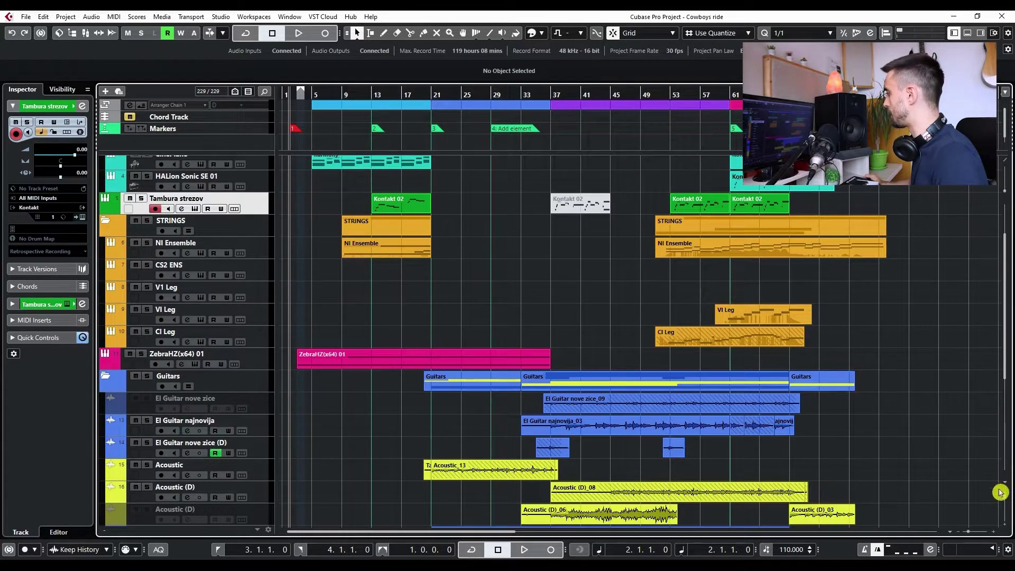
Step: Zoom the timeline horizontally with the ~3 seconds preset and back out with the ~6 minutes preset
{"action": "right_click", "coordinate": [951, 535]}
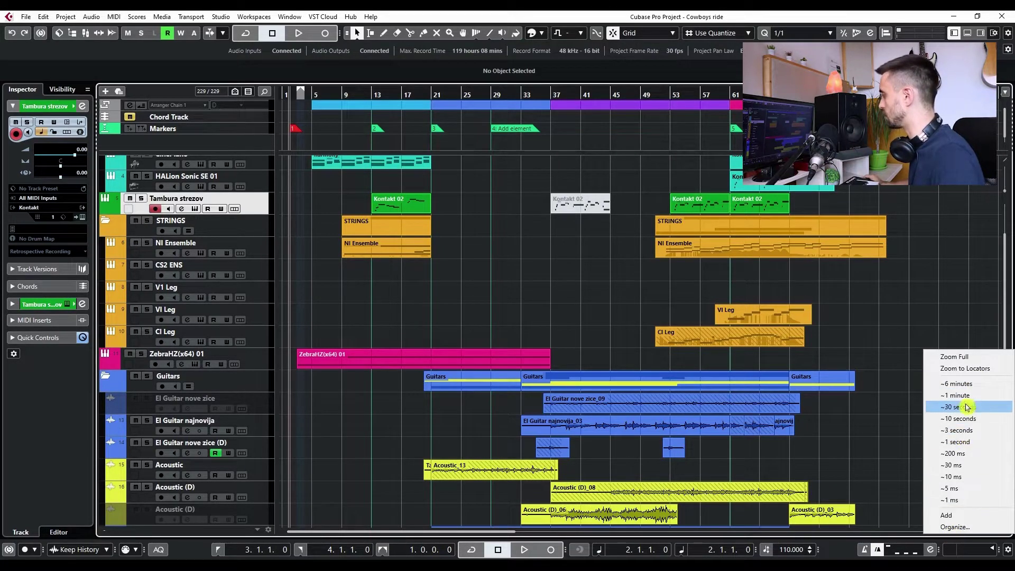
{"action": "left_click", "coordinate": [958, 431]}
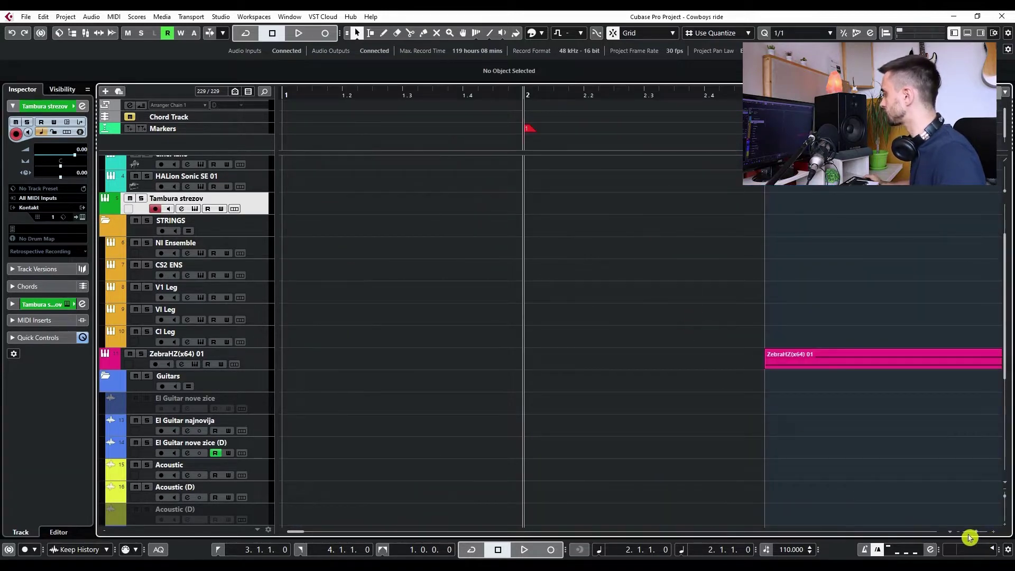
{"action": "left_click", "coordinate": [950, 535]}
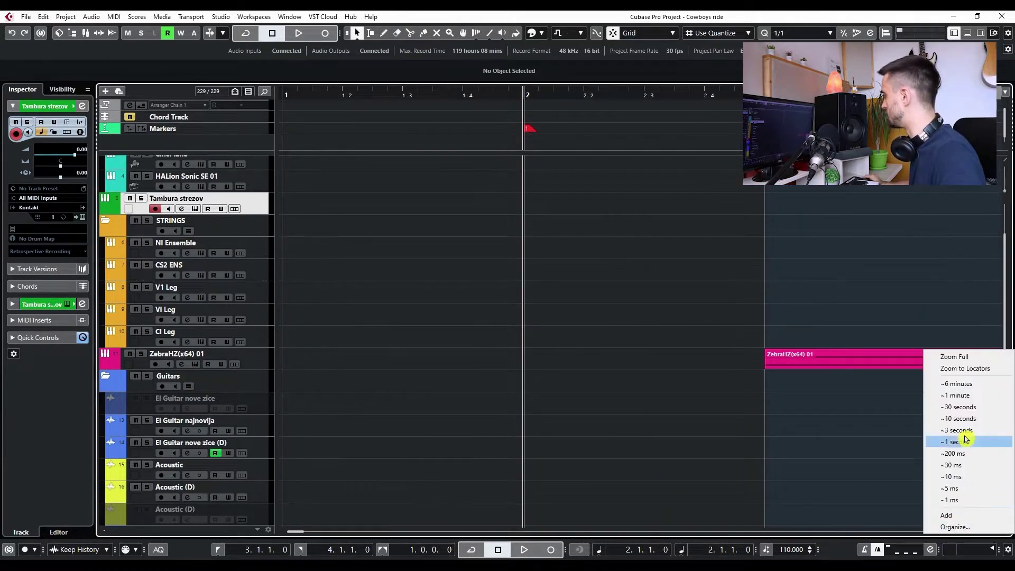
{"action": "left_click", "coordinate": [959, 384]}
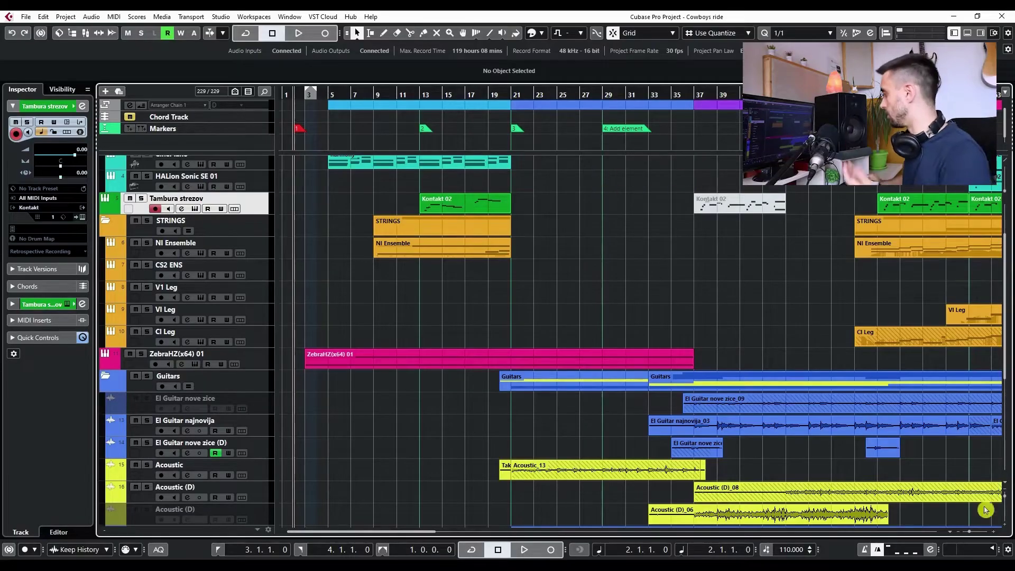
{"action": "left_click", "coordinate": [1004, 486]}
{"action": "left_click", "coordinate": [744, 257]}
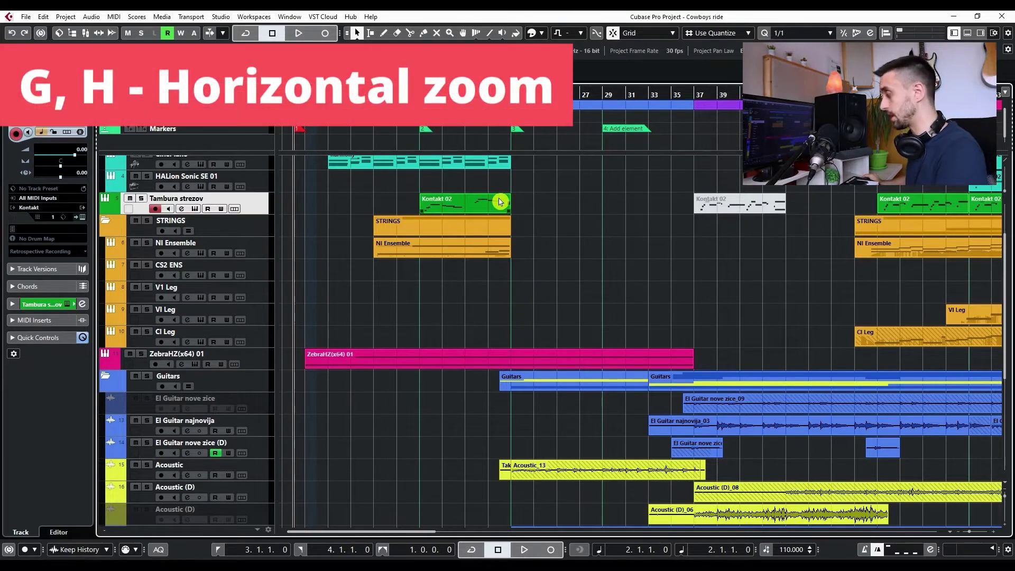
Step: Zoom the arrangement timeline horizontally out and in several times around the start of the project
{"action": "key", "text": "g"}
{"action": "key", "text": "g"}
{"action": "key", "text": "h"}
{"action": "key", "text": "h"}
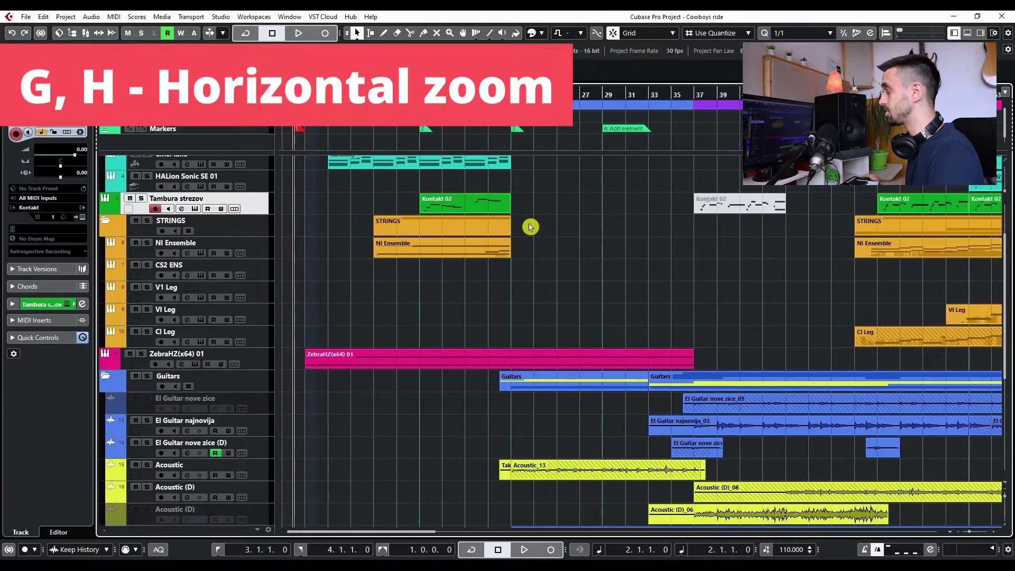
{"action": "key", "text": "g"}
{"action": "key", "text": "g"}
{"action": "key", "text": "g"}
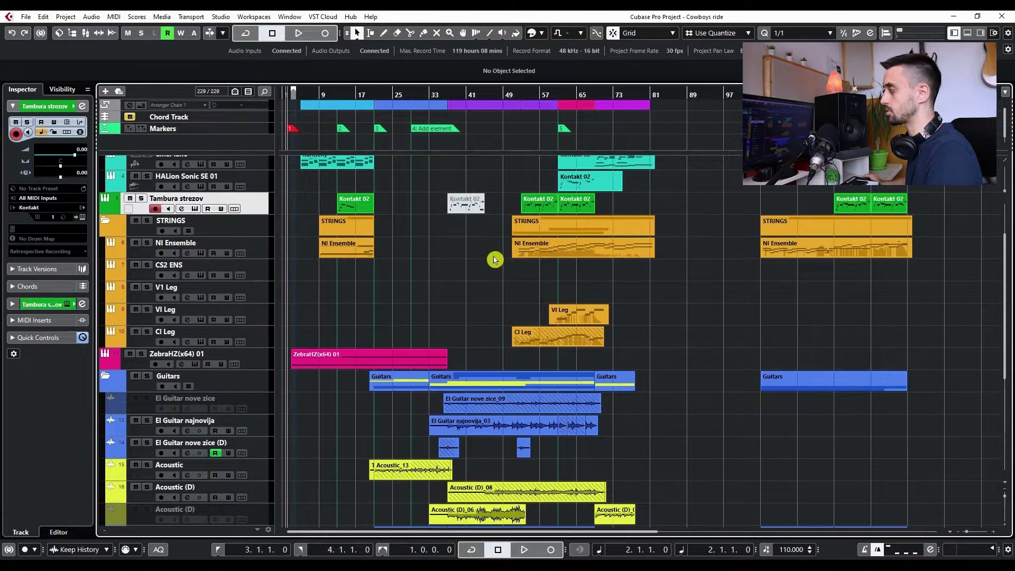
{"action": "key", "text": "h"}
{"action": "key", "text": "h"}
{"action": "key", "text": "h"}
{"action": "key", "text": "h"}
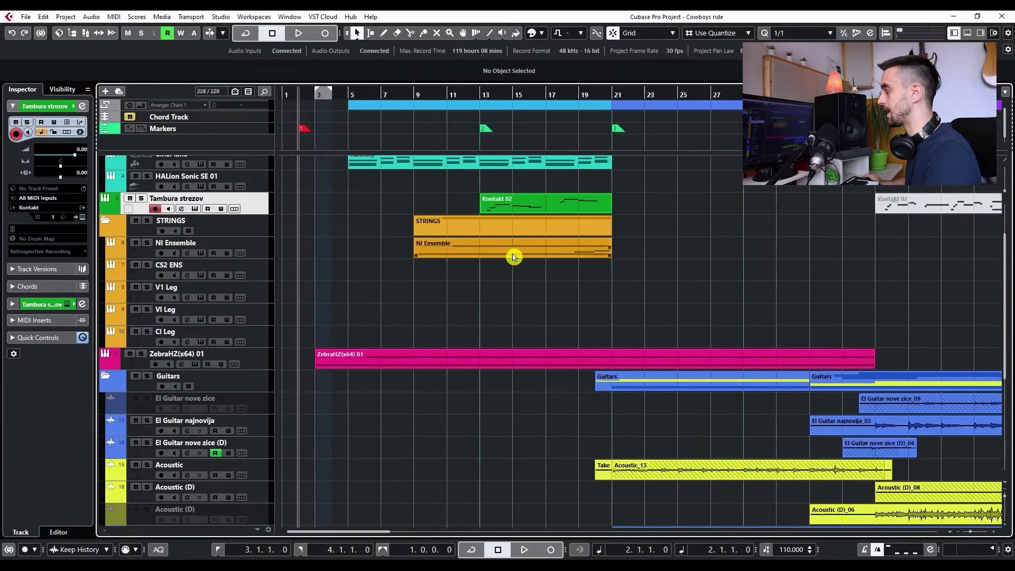
{"action": "key", "text": "g"}
{"action": "key", "text": "g"}
{"action": "key", "text": "g"}
{"action": "key", "text": "g"}
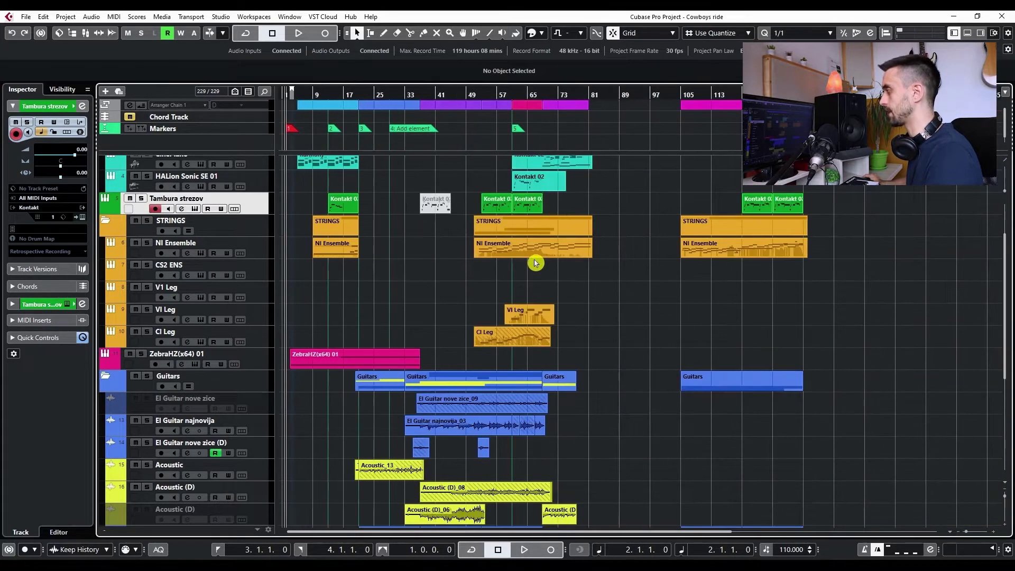
{"action": "key", "text": "h"}
{"action": "key", "text": "h"}
{"action": "key", "text": "h"}
{"action": "key", "text": "h"}
{"action": "key", "text": "h"}
{"action": "key", "text": "h"}
{"action": "key", "text": "g"}
{"action": "key", "text": "g"}
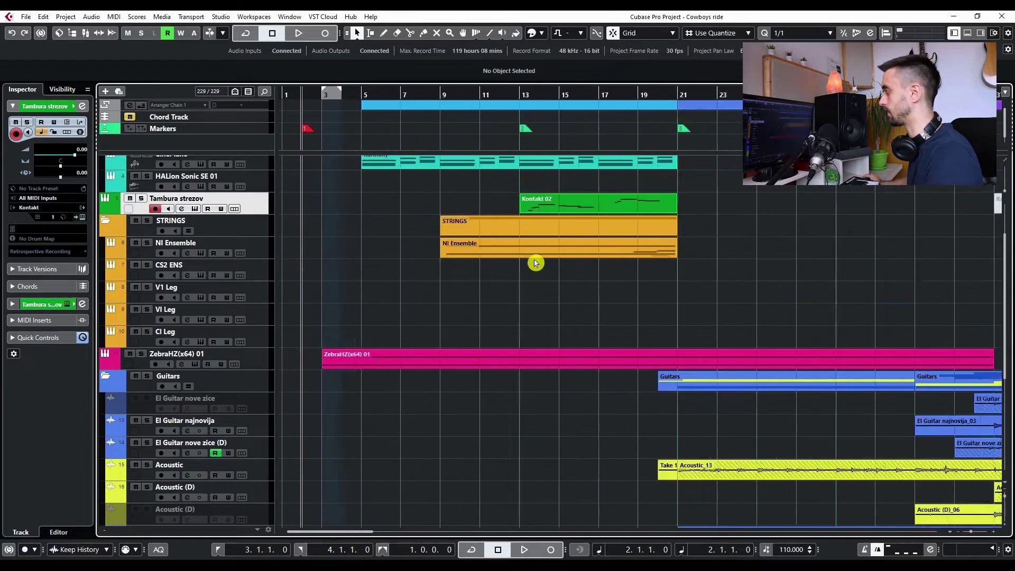
{"action": "key", "text": "g"}
Step: Zoom all tracks vertically out to their smallest height and back in until the Wind and harmony events are tall
{"action": "scroll", "coordinate": [550, 238], "scroll_direction": "up", "scroll_amount": 4}
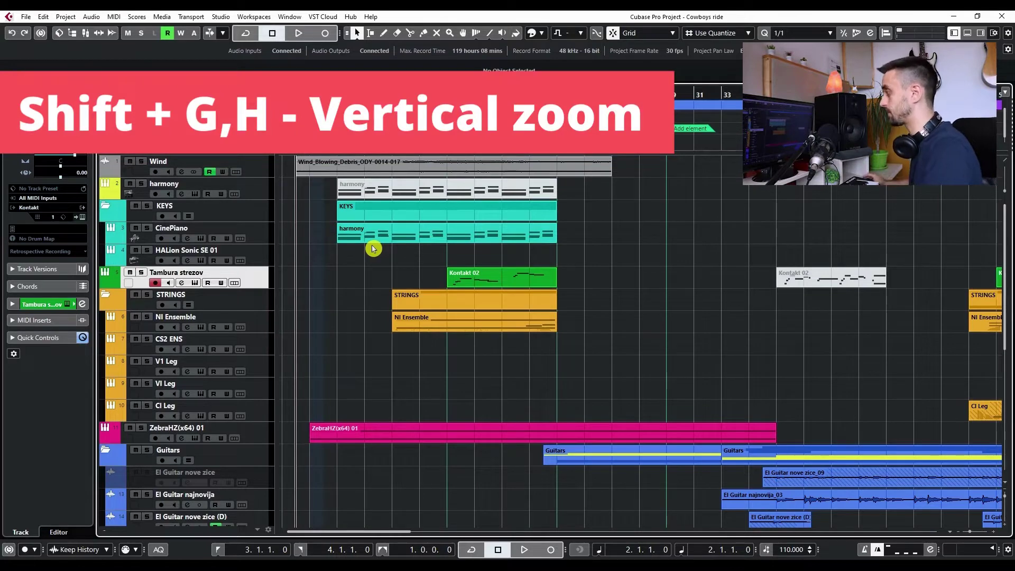
{"action": "key", "text": "shift+g"}
{"action": "key", "text": "shift+g"}
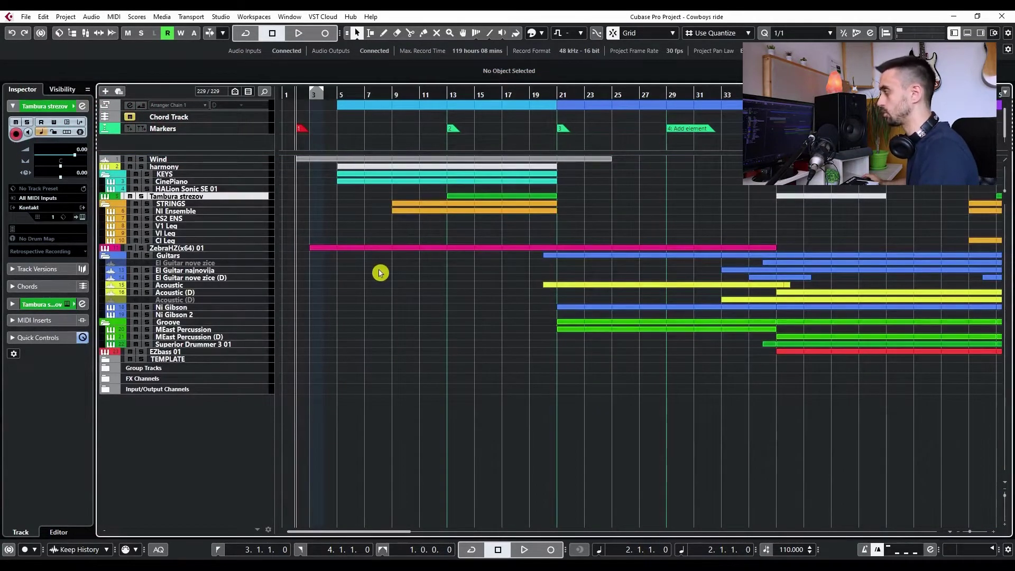
{"action": "key", "text": "shift+h"}
{"action": "key", "text": "shift+h"}
{"action": "key", "text": "shift+h"}
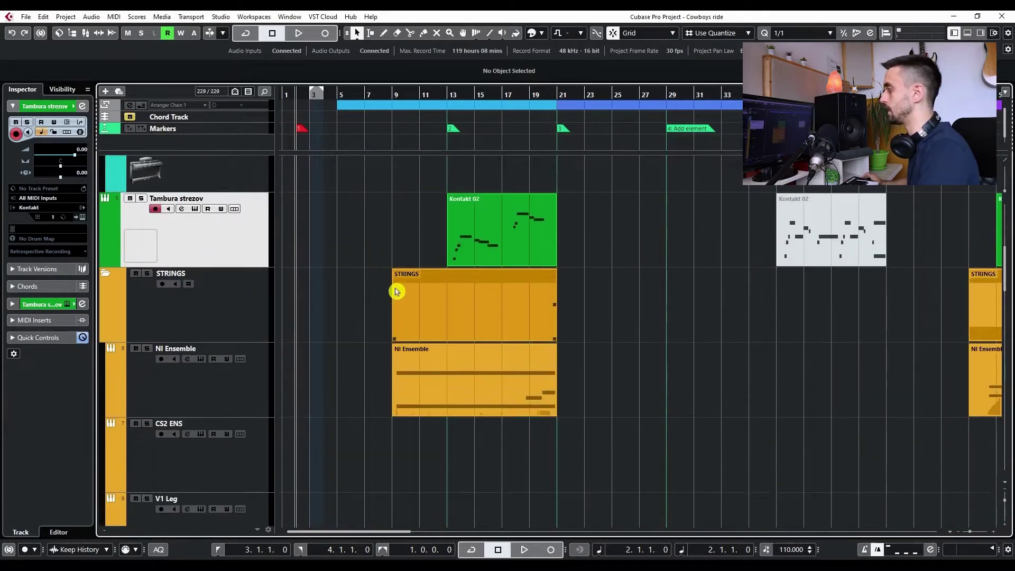
{"action": "scroll", "coordinate": [396, 292], "scroll_direction": "up", "scroll_amount": 5}
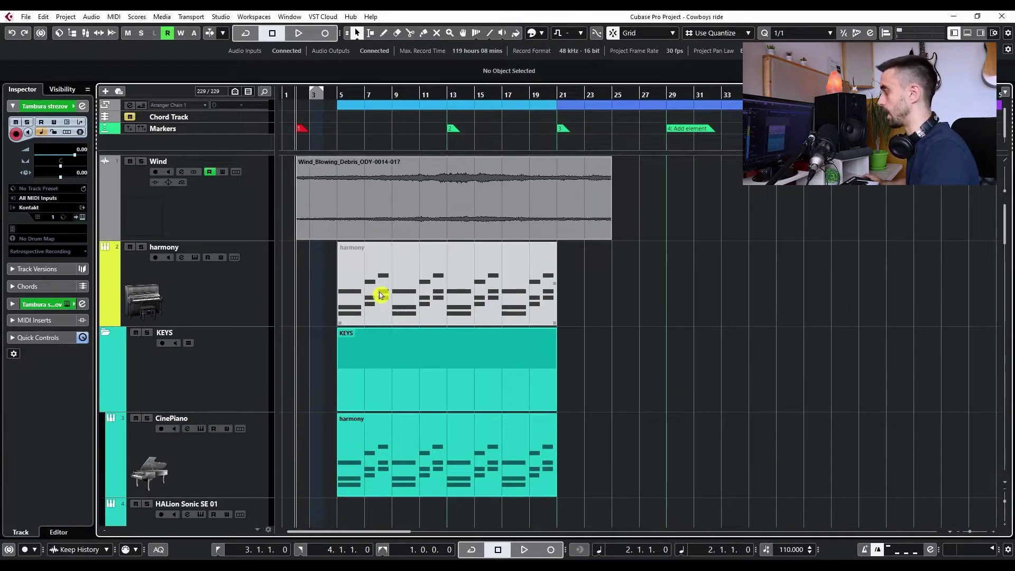
{"action": "left_click", "coordinate": [557, 292]}
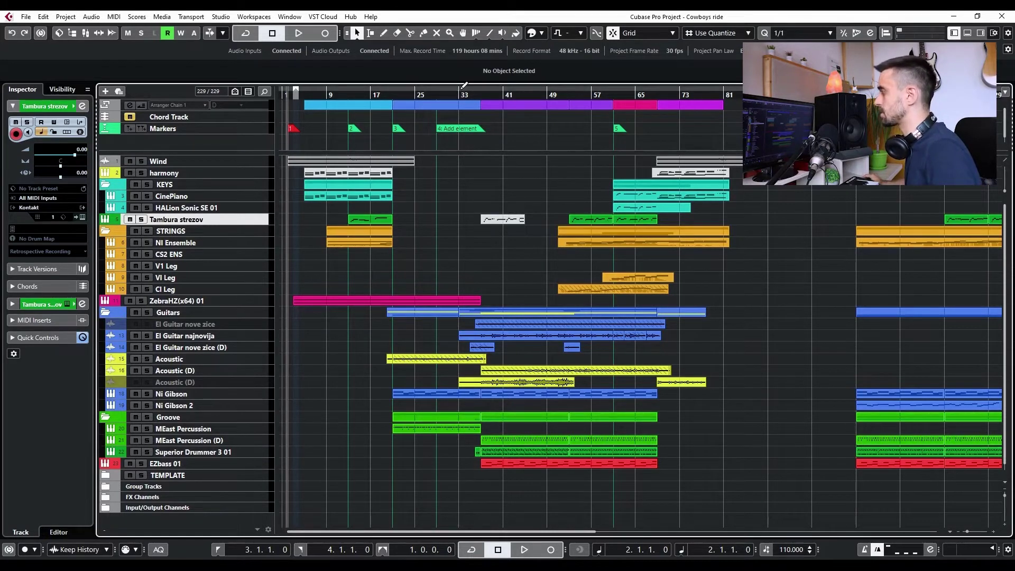
Step: Set the locators to span bars 33 to 57 and activate cycle playback
{"action": "left_click_drag", "start_coordinate": [465, 86], "coordinate": [526, 83]}
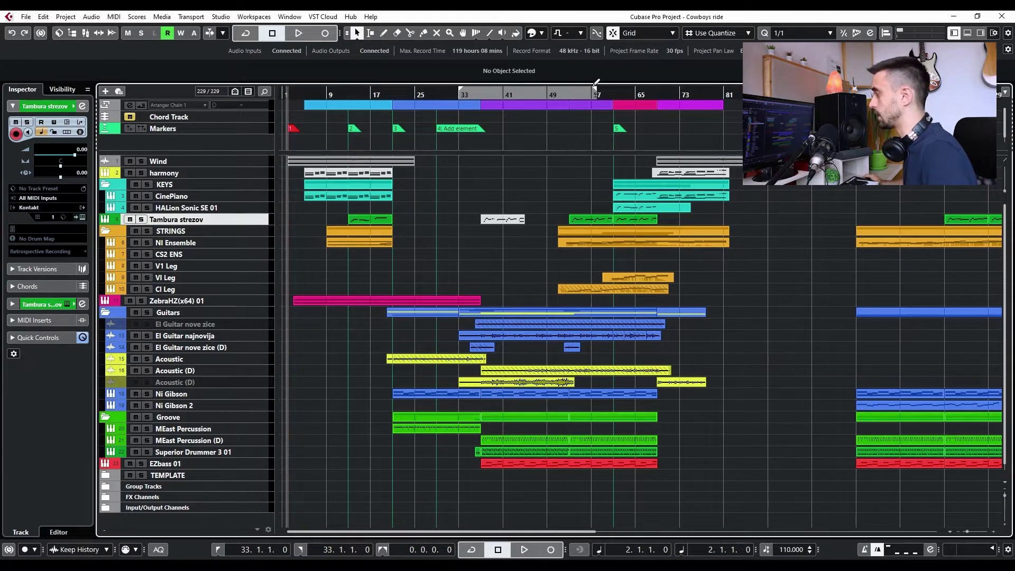
{"action": "left_click_drag", "start_coordinate": [594, 82], "coordinate": [593, 82]}
{"action": "left_click", "coordinate": [464, 119]}
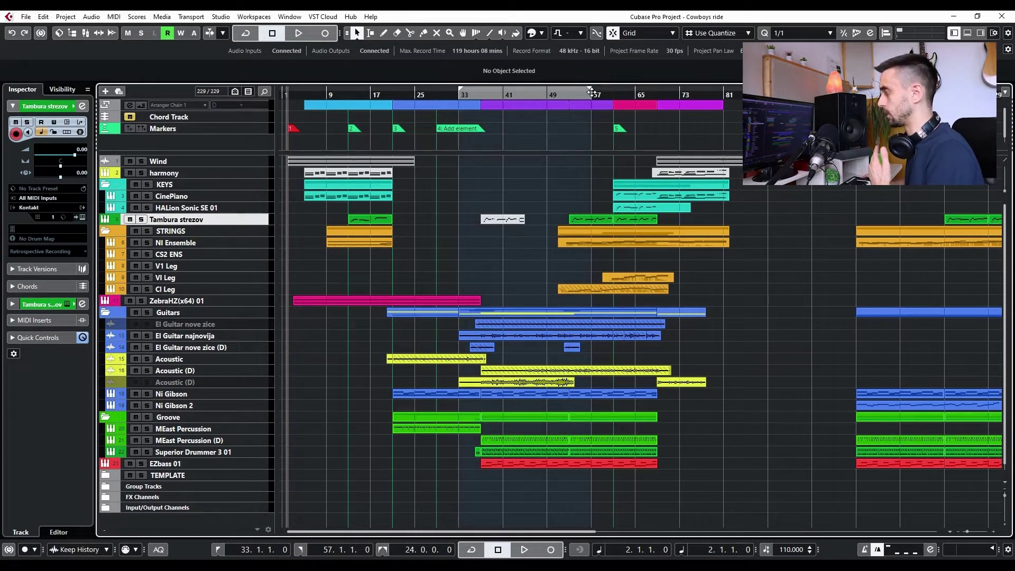
{"action": "left_click", "coordinate": [247, 35]}
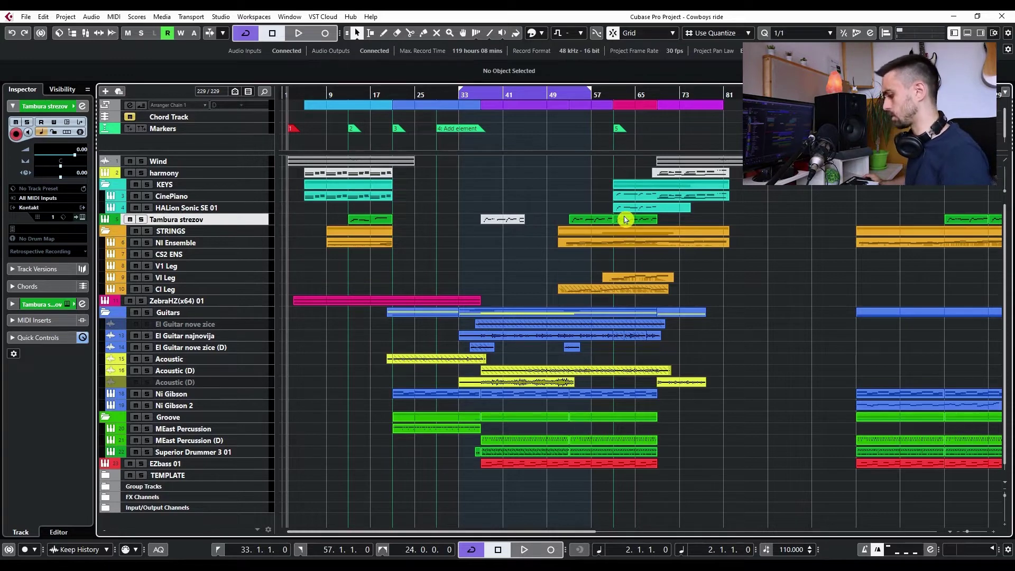
Step: Select the Kontakt 02 event at bar 61 on the Tambura strezov track and draw the cycle range over bars 61 to 62
{"action": "key", "text": "h"}
{"action": "key", "text": "h"}
{"action": "key", "text": "h"}
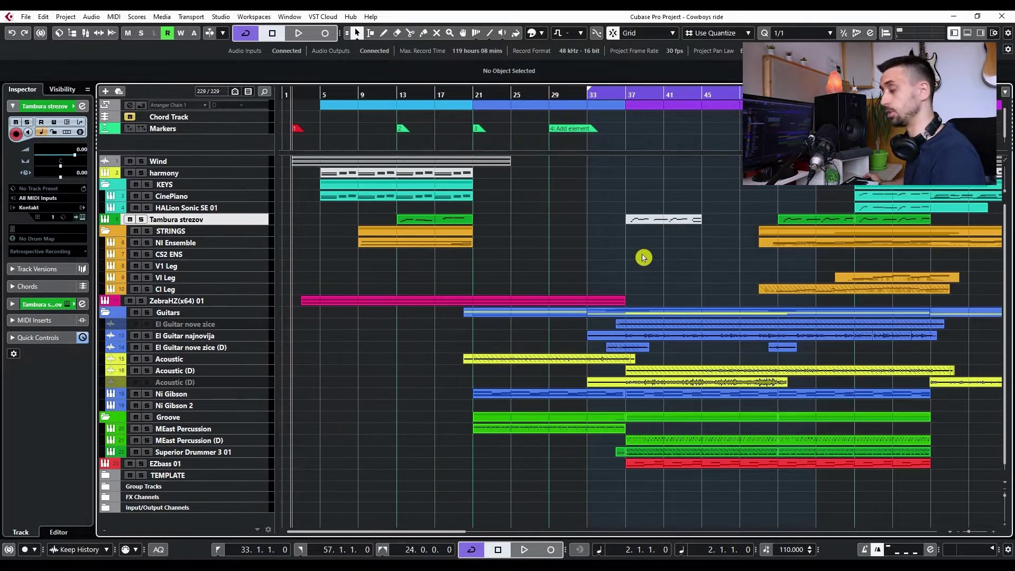
{"action": "scroll", "coordinate": [647, 258], "scroll_direction": "right", "scroll_amount": 10}
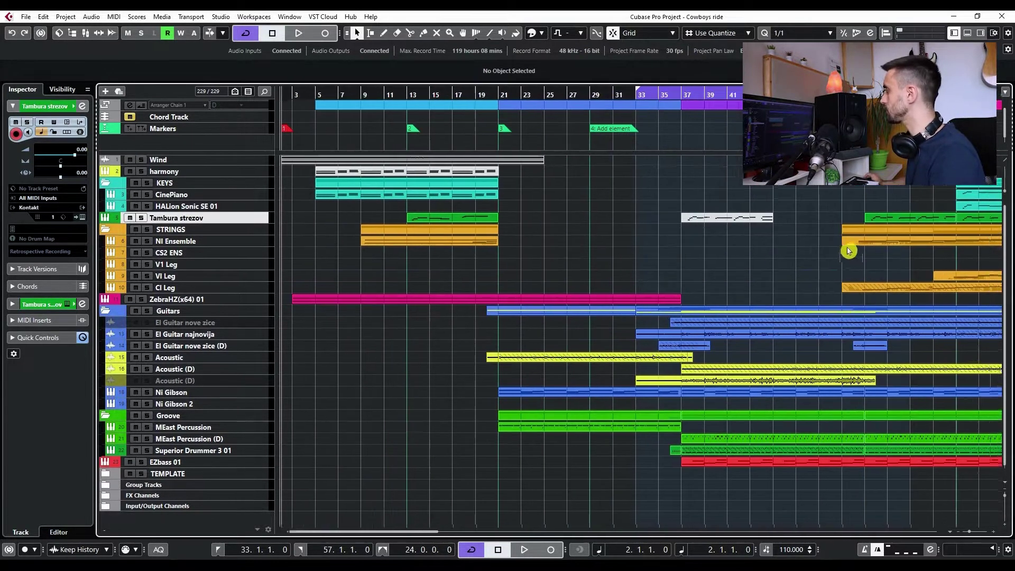
{"action": "left_click", "coordinate": [624, 218]}
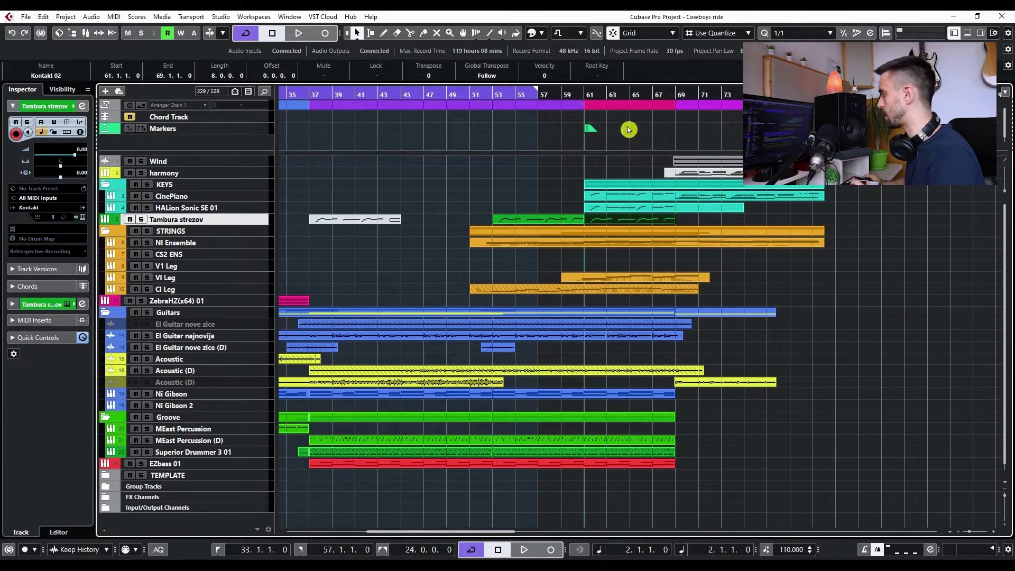
{"action": "left_click", "coordinate": [689, 106]}
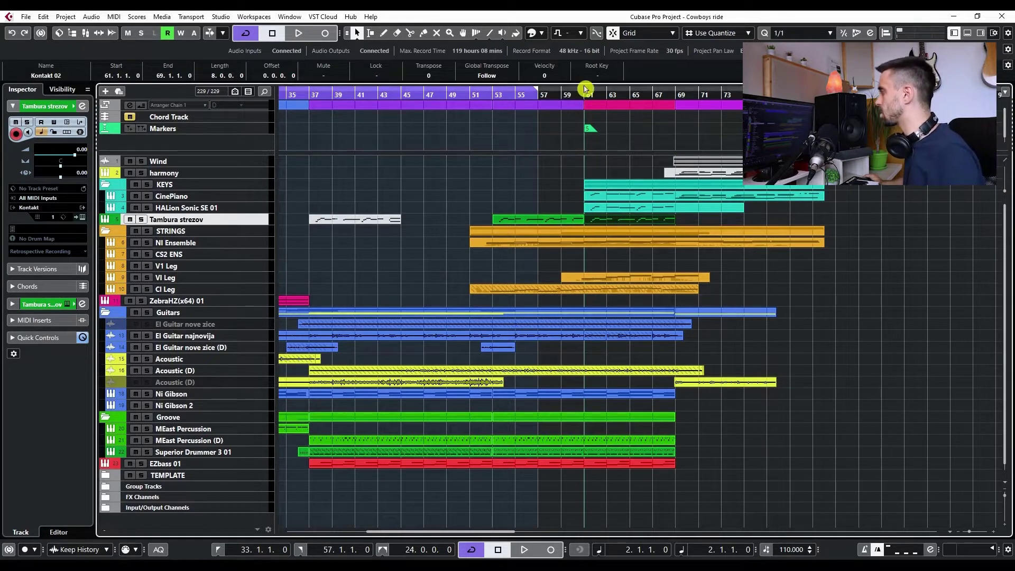
{"action": "left_click_drag", "start_coordinate": [587, 86], "coordinate": [627, 85]}
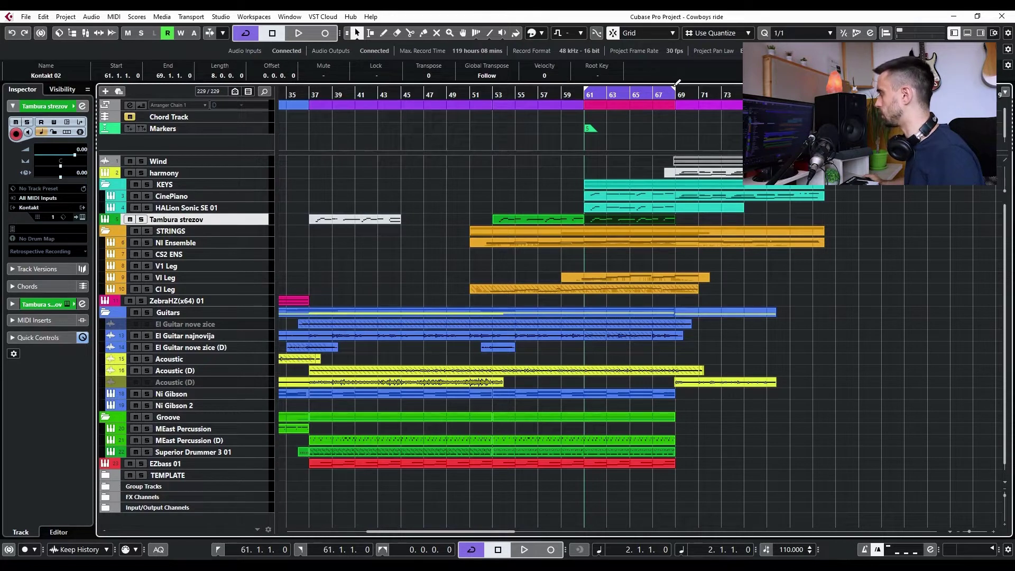
{"action": "left_click_drag", "start_coordinate": [677, 83], "coordinate": [566, 86]}
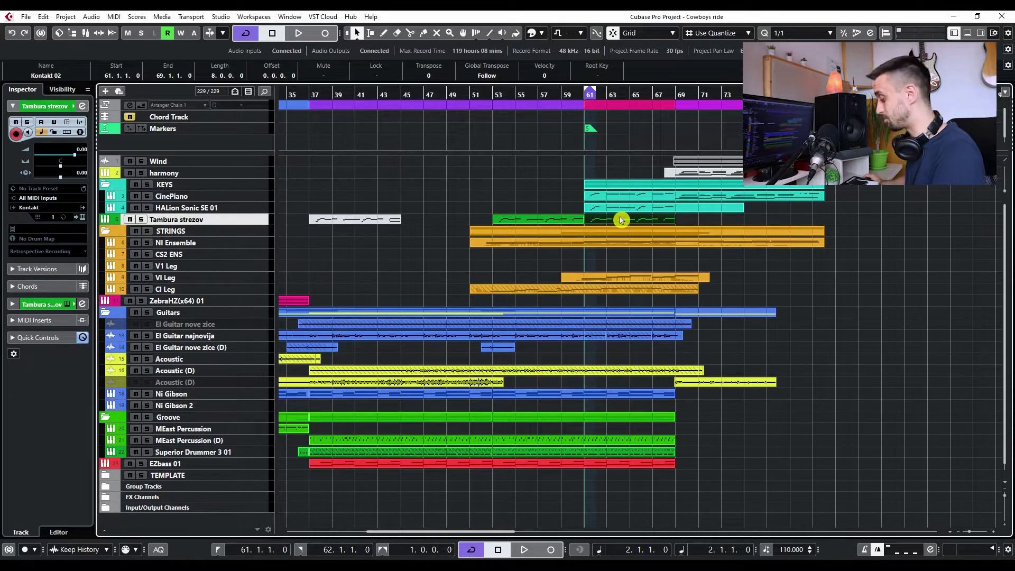
Step: Fit the locators to the selected Kontakt 02 event, bars 61 to 69, and to the Cl Leg event, bars 51 to 71
{"action": "key", "text": "p"}
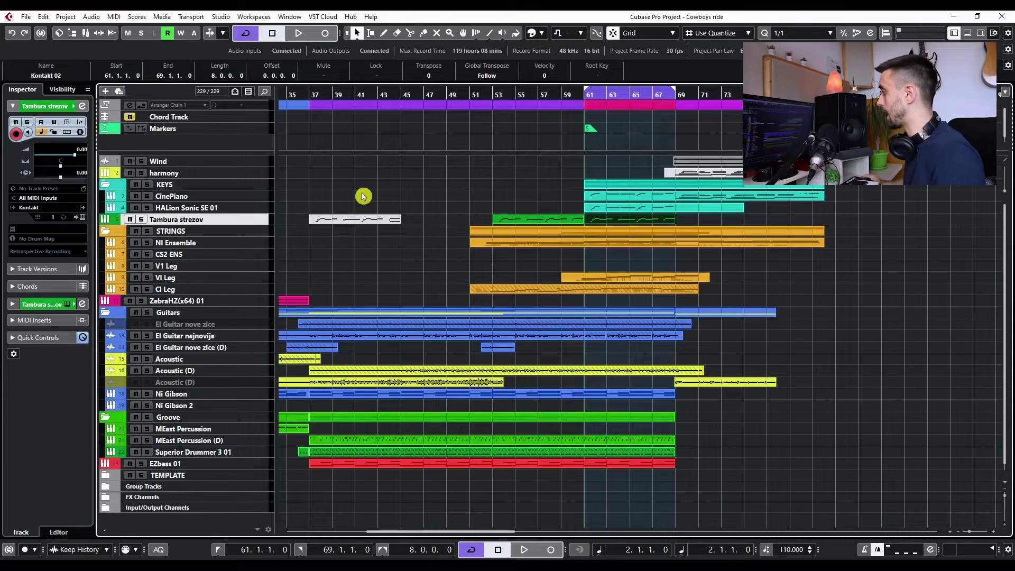
{"action": "left_click", "coordinate": [497, 286]}
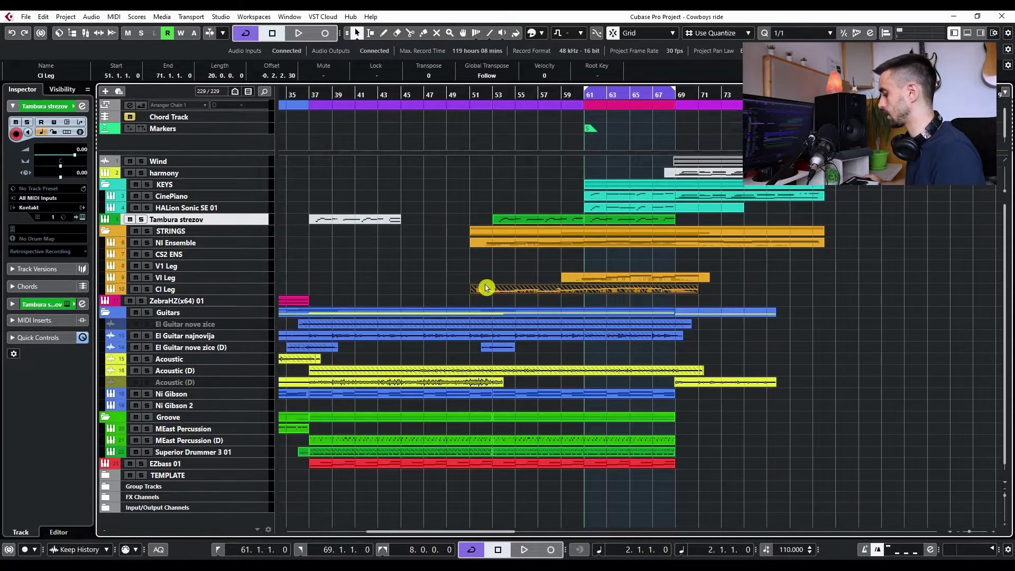
{"action": "key", "text": "p"}
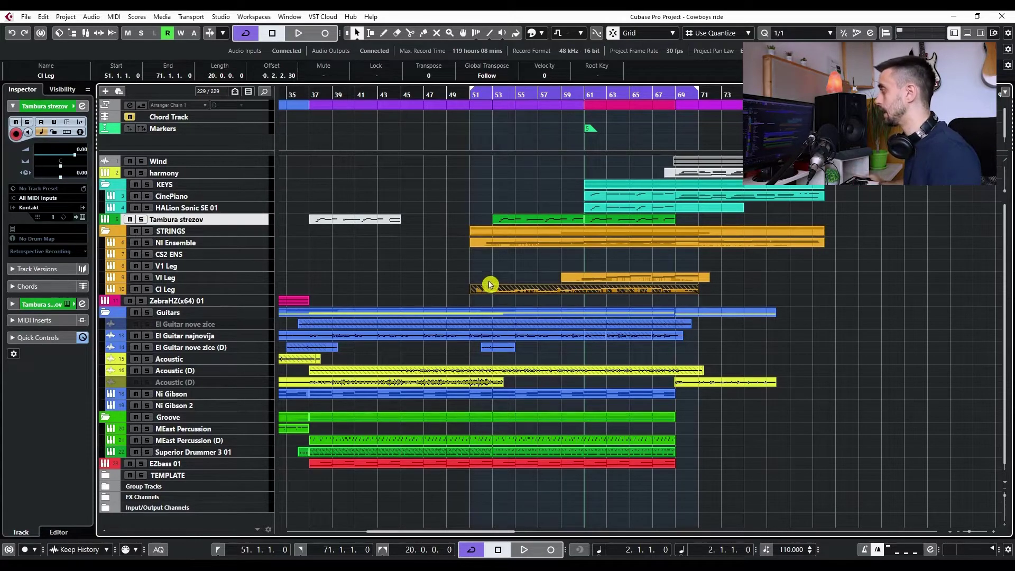
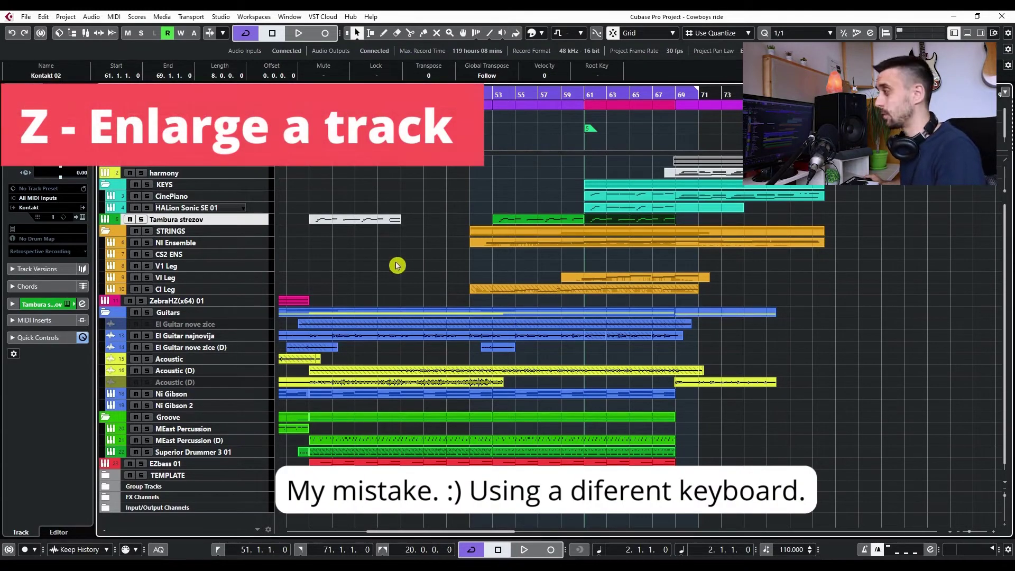
Step: Toggle the enlarged view of the Tambura strezov track on and off, and increase the height of all tracks
{"action": "key", "text": "z"}
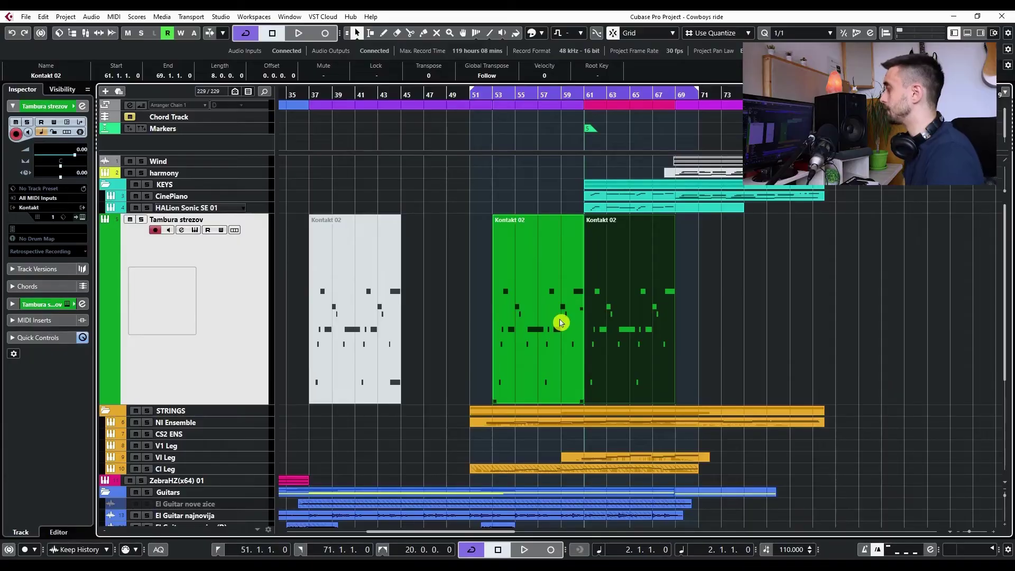
{"action": "double_click", "coordinate": [561, 323]}
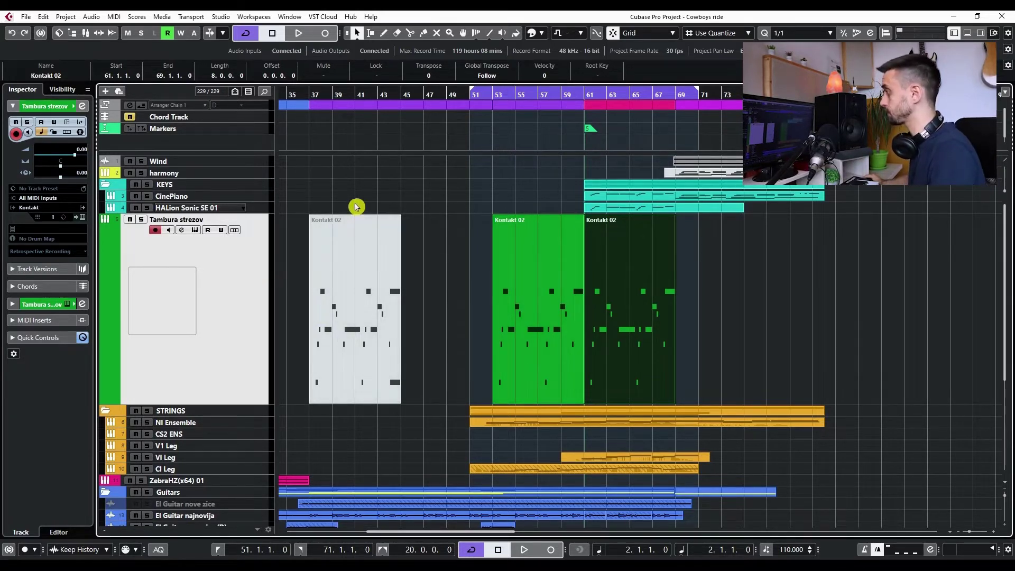
{"action": "key", "text": "alt+e"}
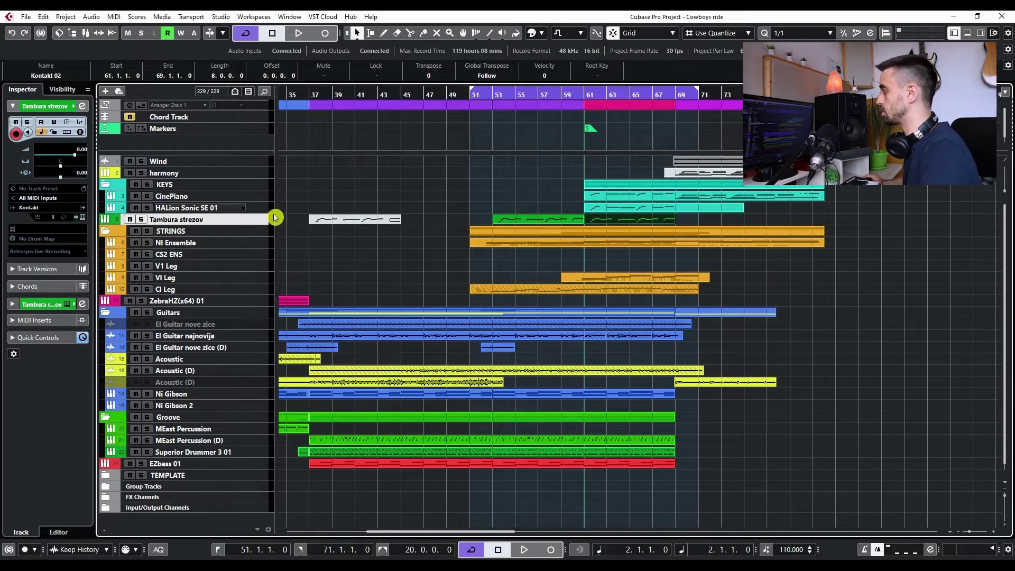
{"action": "scroll", "coordinate": [301, 222], "scroll_direction": "up", "scroll_amount": 5}
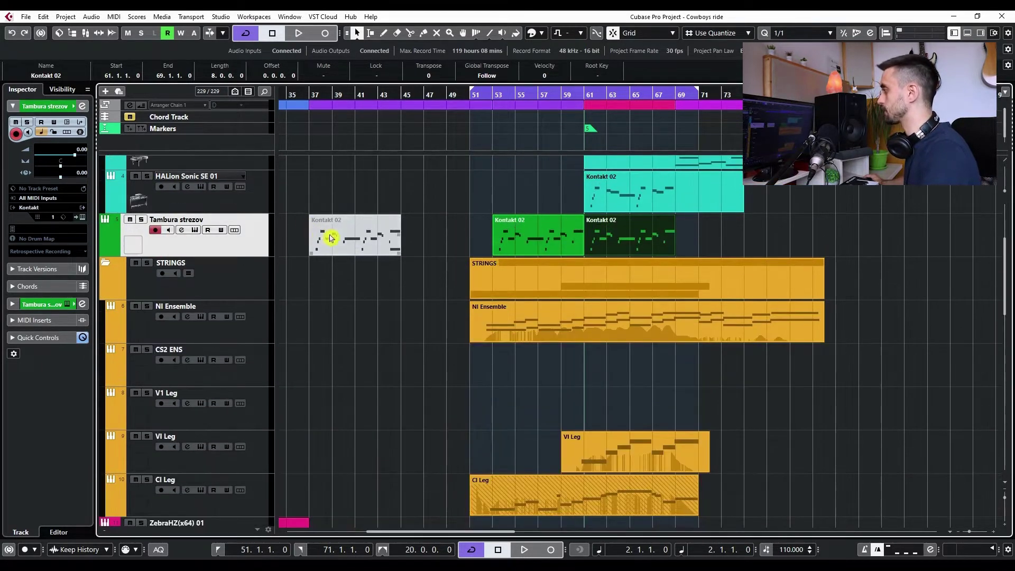
{"action": "left_click", "coordinate": [405, 318]}
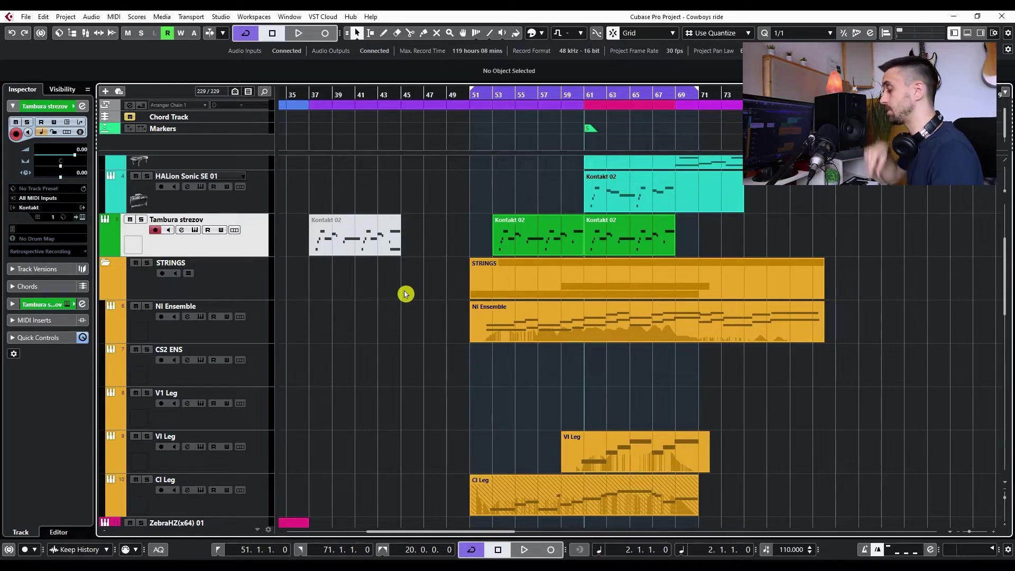
{"action": "key", "text": "ctrl+alt+e"}
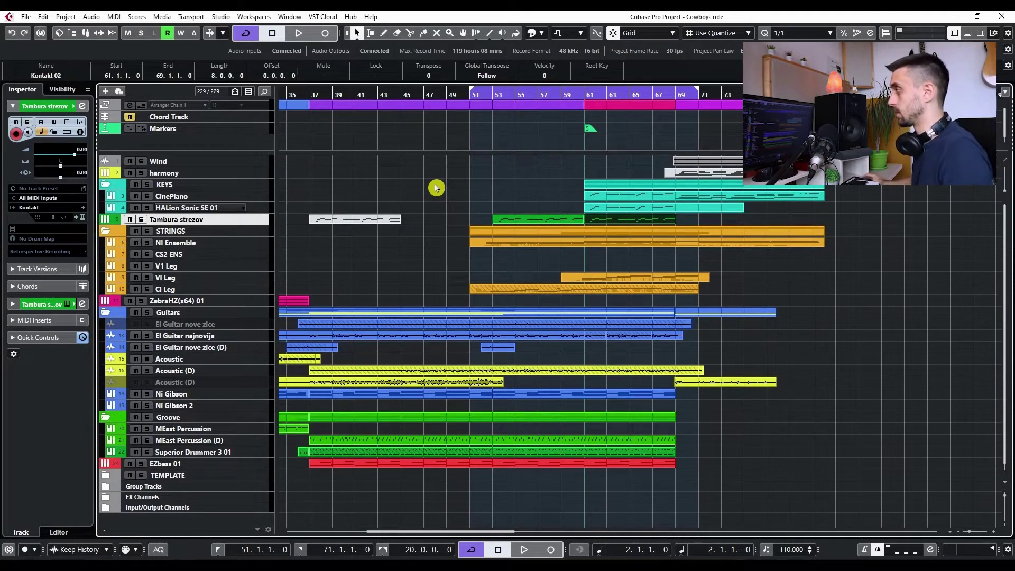
Step: Open the Key Commands editor and expand the Add Track category
{"action": "left_click", "coordinate": [42, 19]}
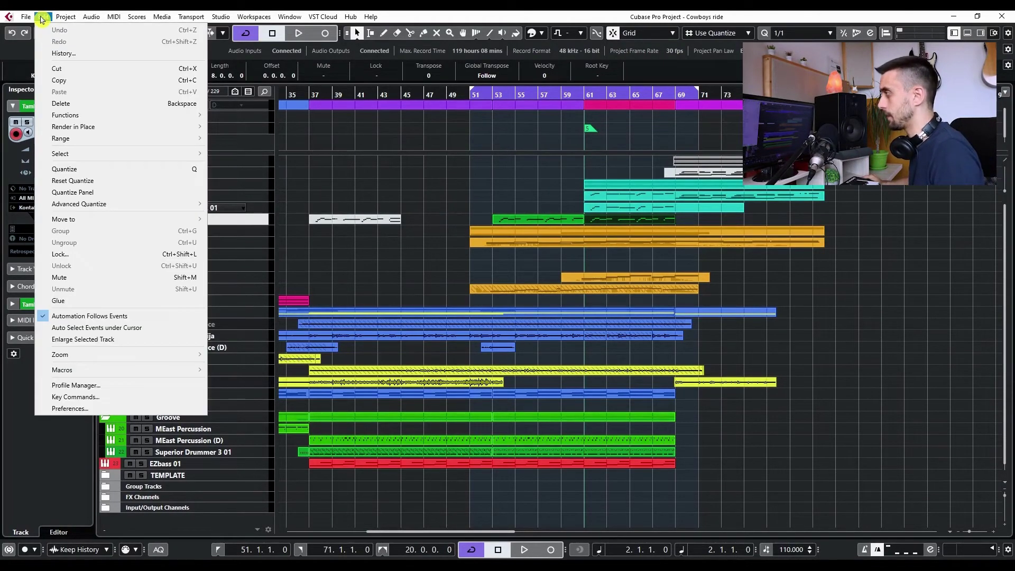
{"action": "left_click", "coordinate": [146, 400]}
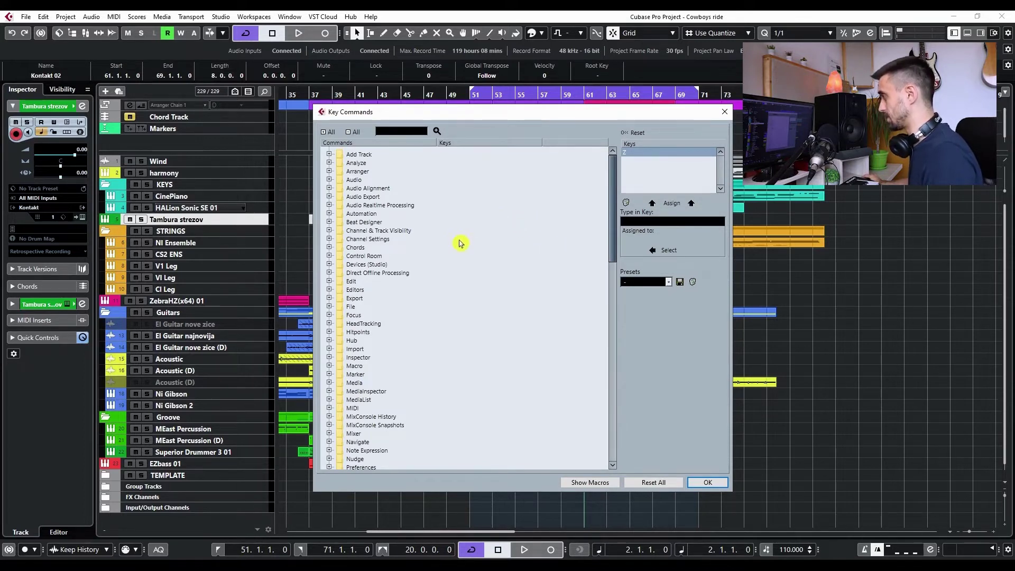
{"action": "left_click", "coordinate": [329, 155]}
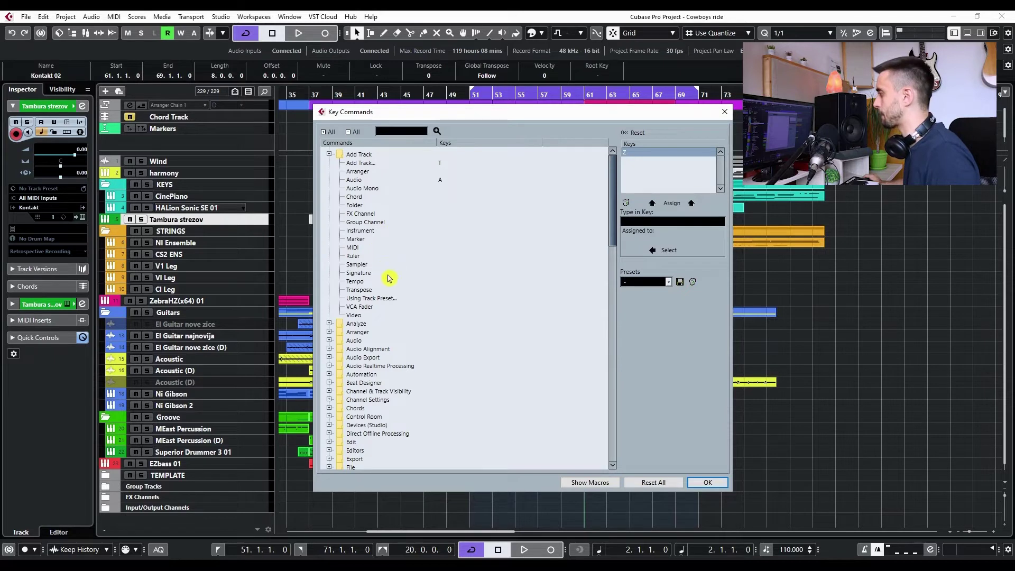
Step: Try to assign the key A to the Arranger command under Add Track and cancel the reassignment
{"action": "left_click", "coordinate": [353, 248]}
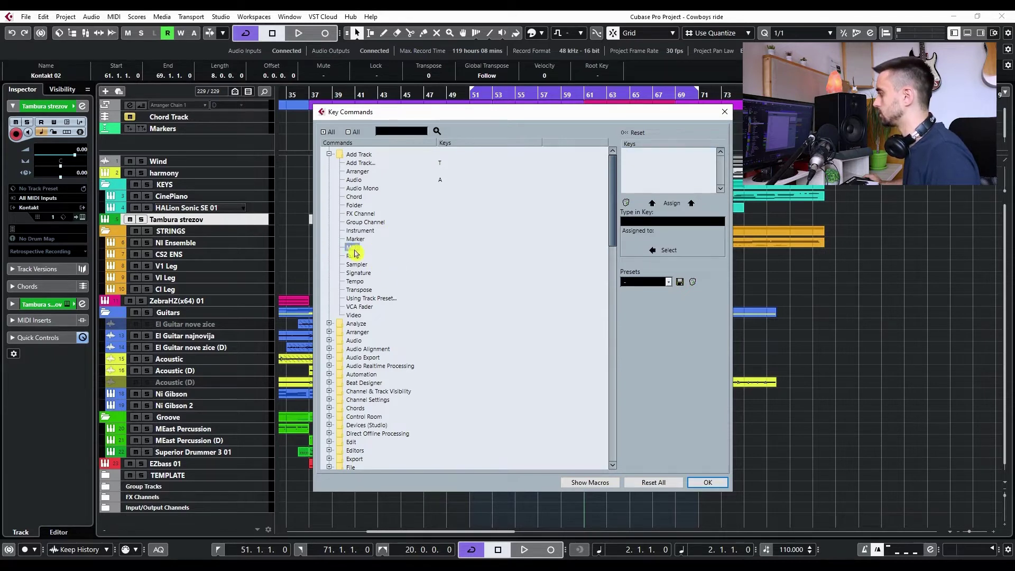
{"action": "left_click", "coordinate": [361, 172]}
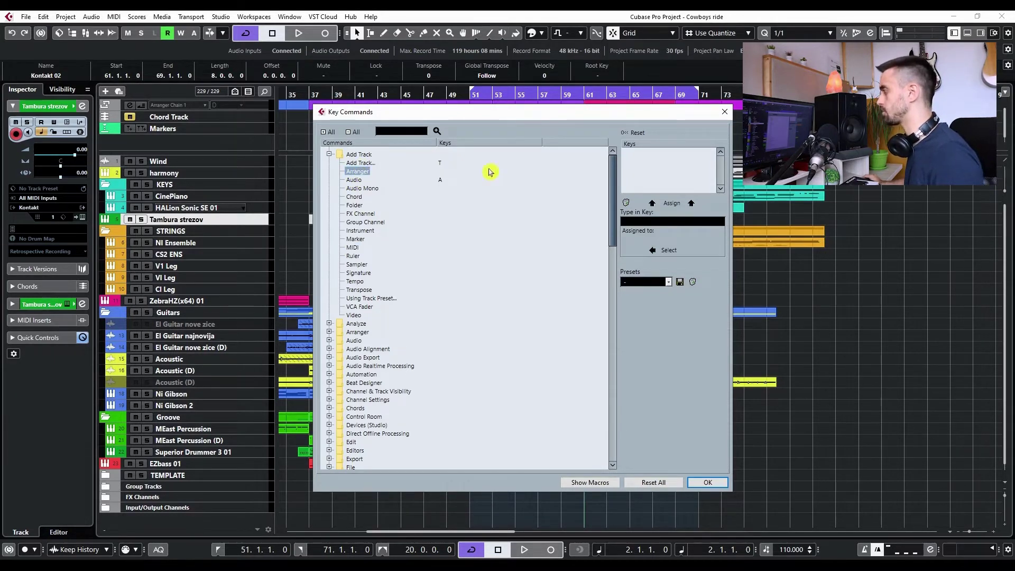
{"action": "left_click", "coordinate": [683, 223]}
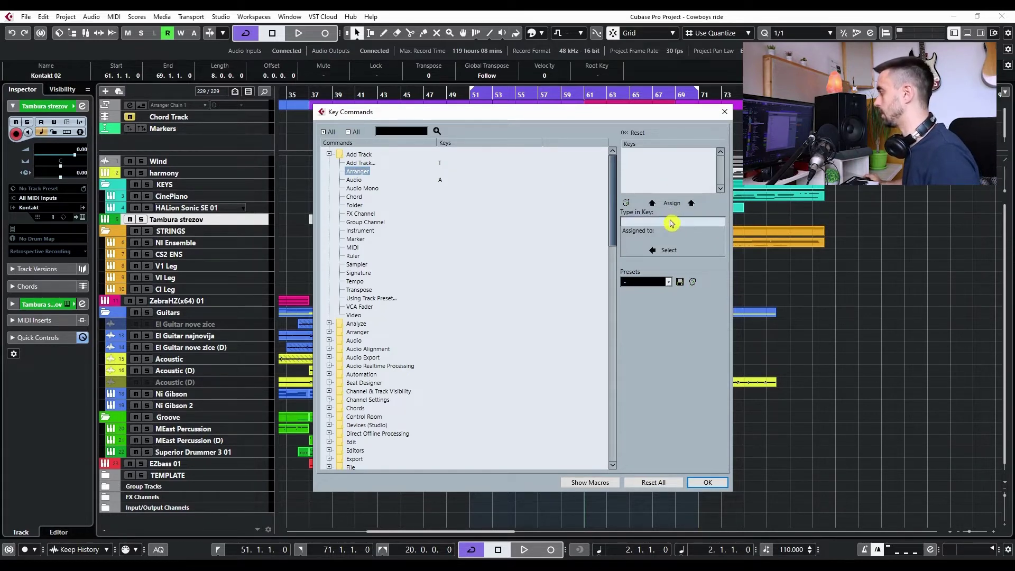
{"action": "key", "text": "shift+a"}
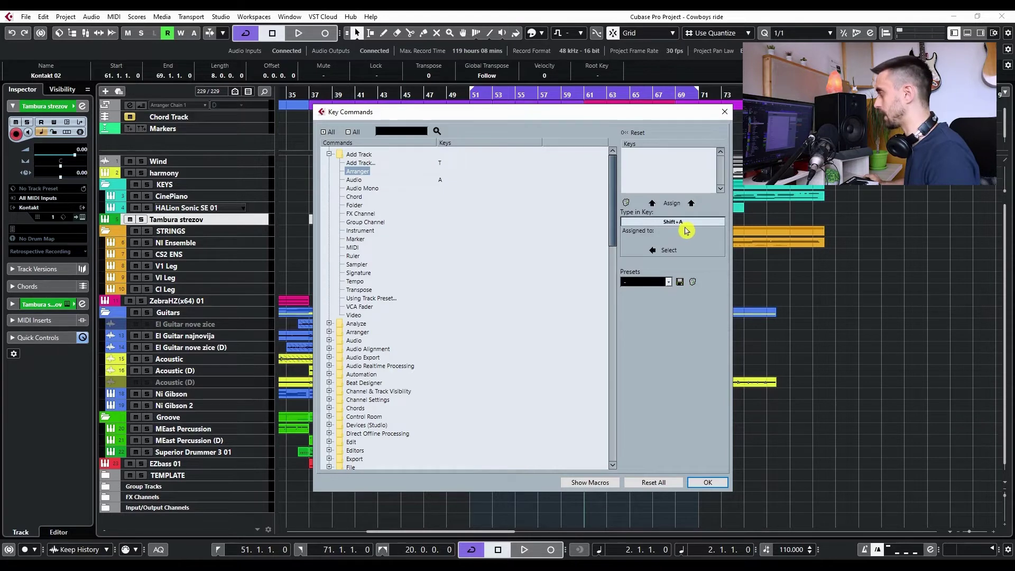
{"action": "key", "text": "BackSpace"}
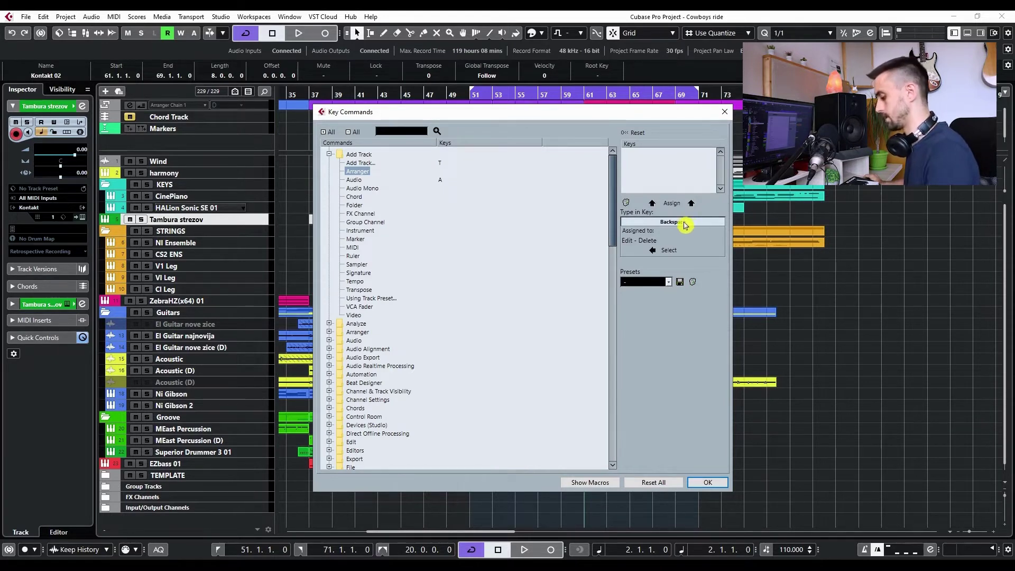
{"action": "key", "text": "a"}
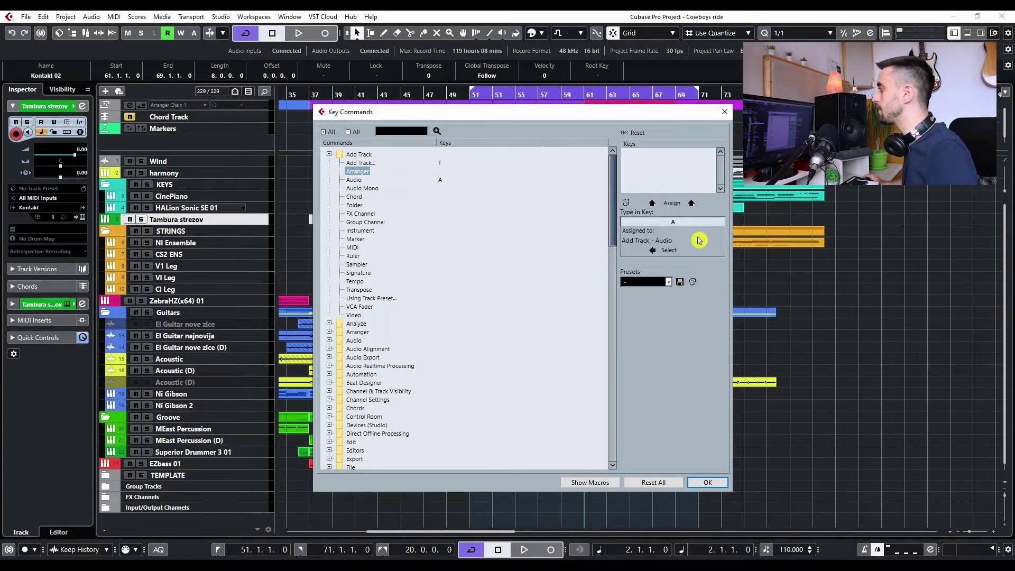
{"action": "left_click", "coordinate": [671, 204]}
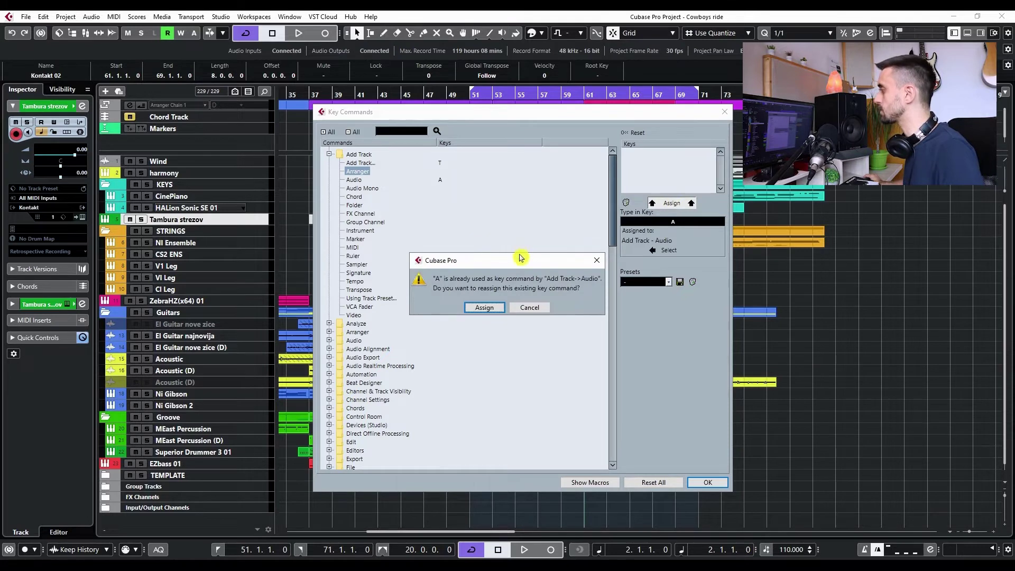
{"action": "left_click_drag", "start_coordinate": [521, 258], "coordinate": [488, 184]}
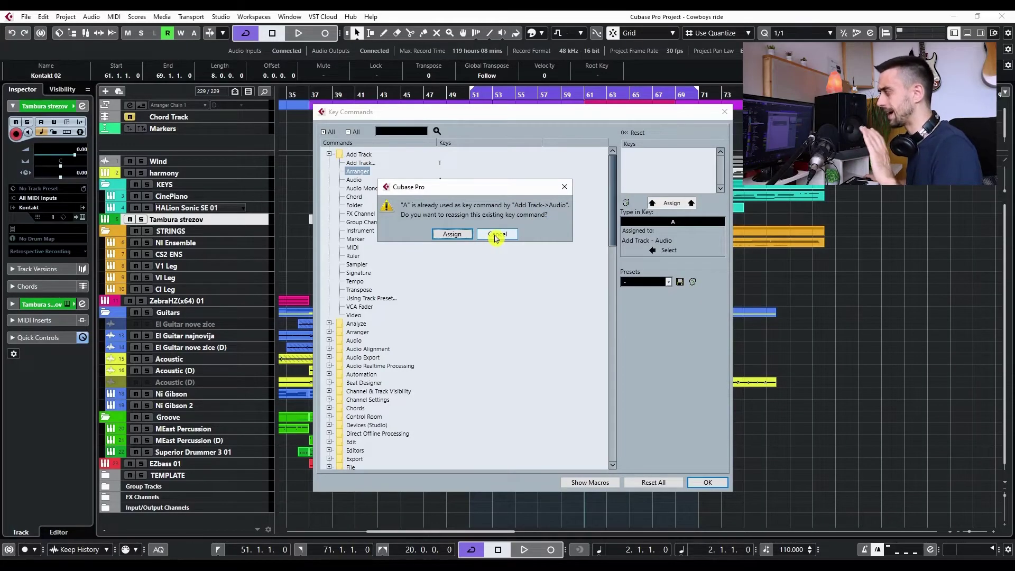
{"action": "left_click", "coordinate": [496, 235]}
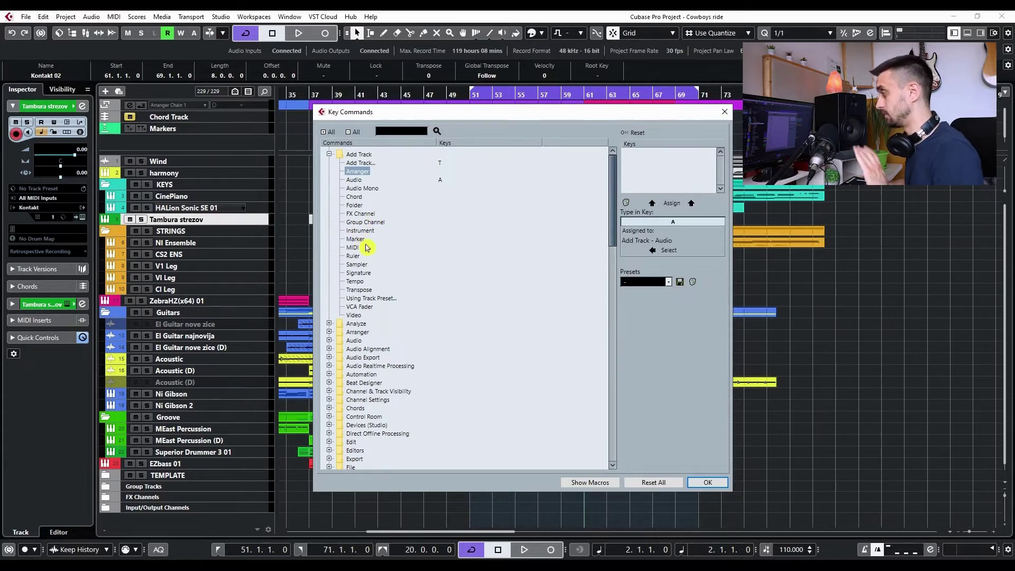
Step: Look over the command categories in the key commands list
{"action": "scroll", "coordinate": [368, 238], "scroll_direction": "down", "scroll_amount": 4}
{"action": "scroll", "coordinate": [378, 241], "scroll_direction": "up", "scroll_amount": 4}
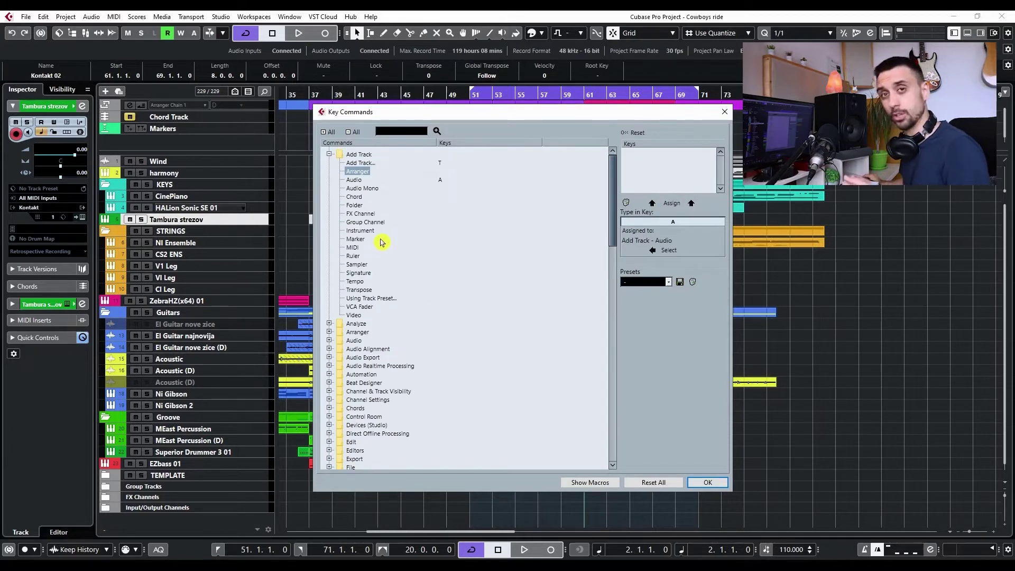
{"action": "scroll", "coordinate": [379, 243], "scroll_direction": "down", "scroll_amount": 2}
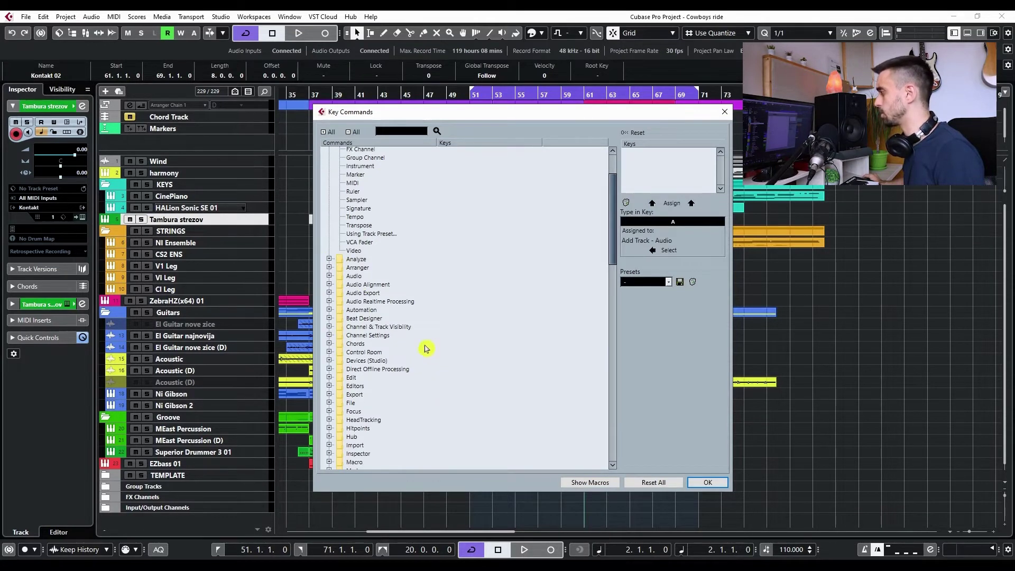
{"action": "scroll", "coordinate": [423, 317], "scroll_direction": "up", "scroll_amount": 2}
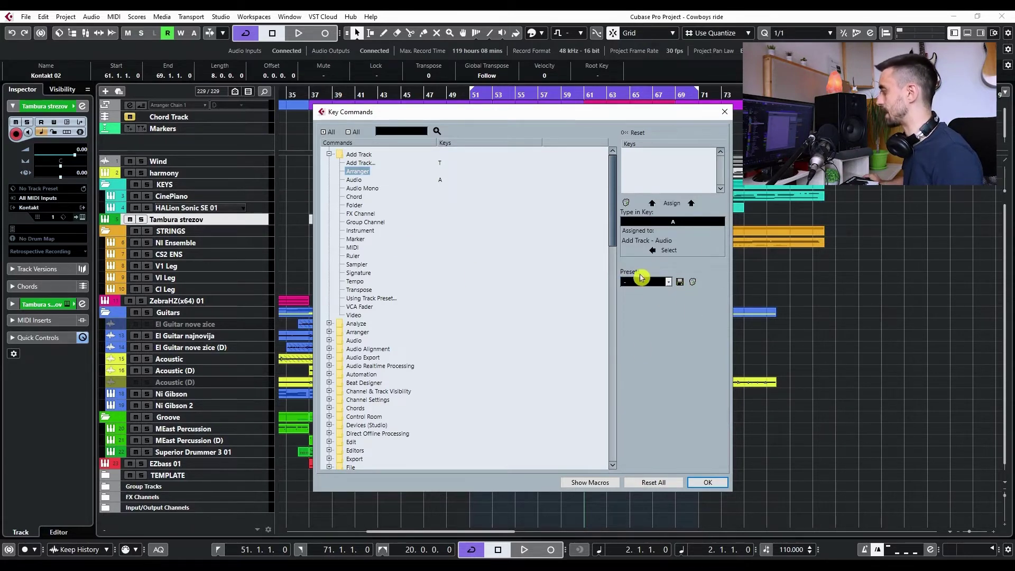
Step: View the available key command presets and try saving the current commands as a preset named test
{"action": "left_click", "coordinate": [668, 283]}
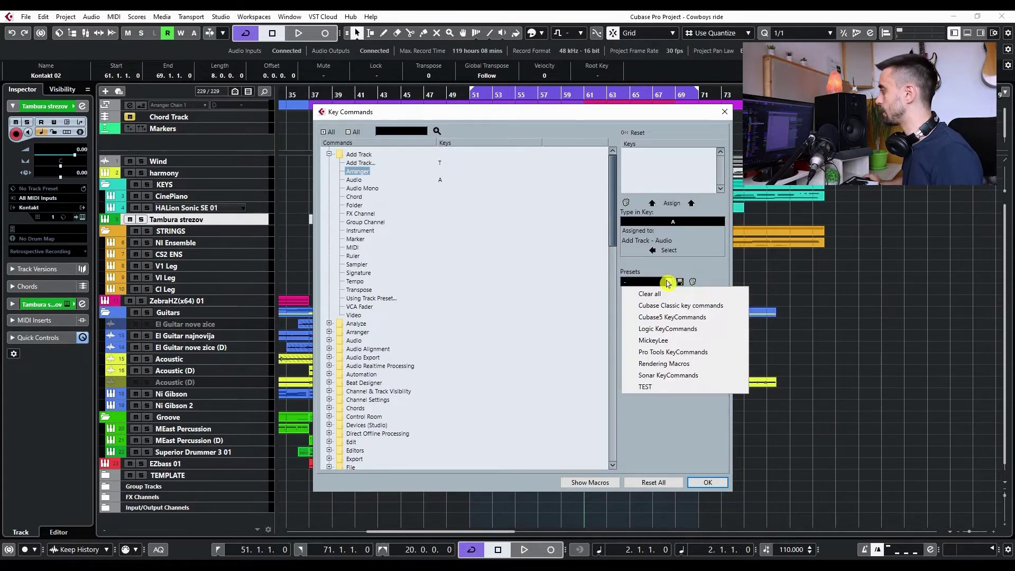
{"action": "left_click", "coordinate": [682, 262]}
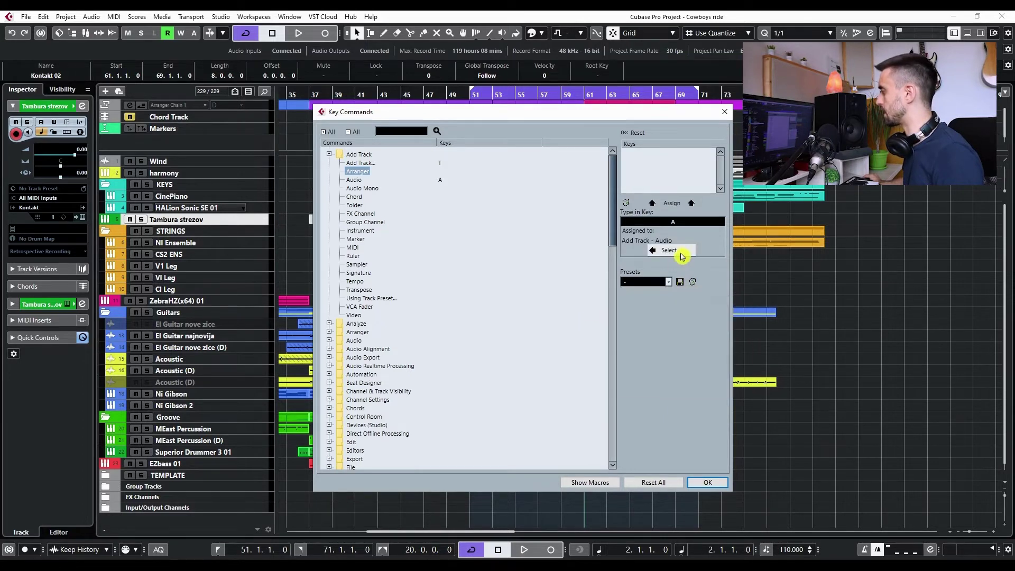
{"action": "left_click", "coordinate": [681, 283]}
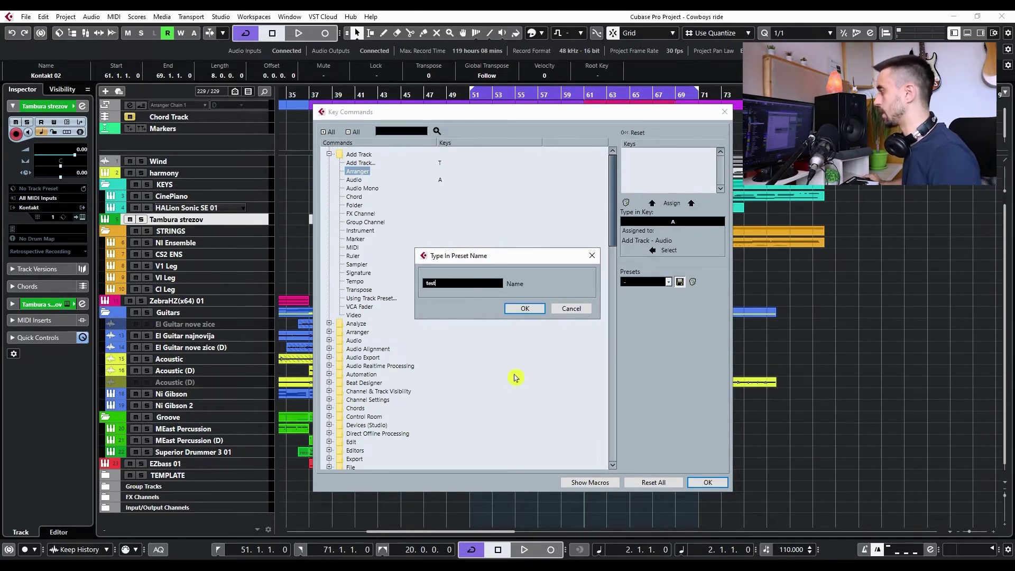
{"action": "left_click", "coordinate": [539, 315]}
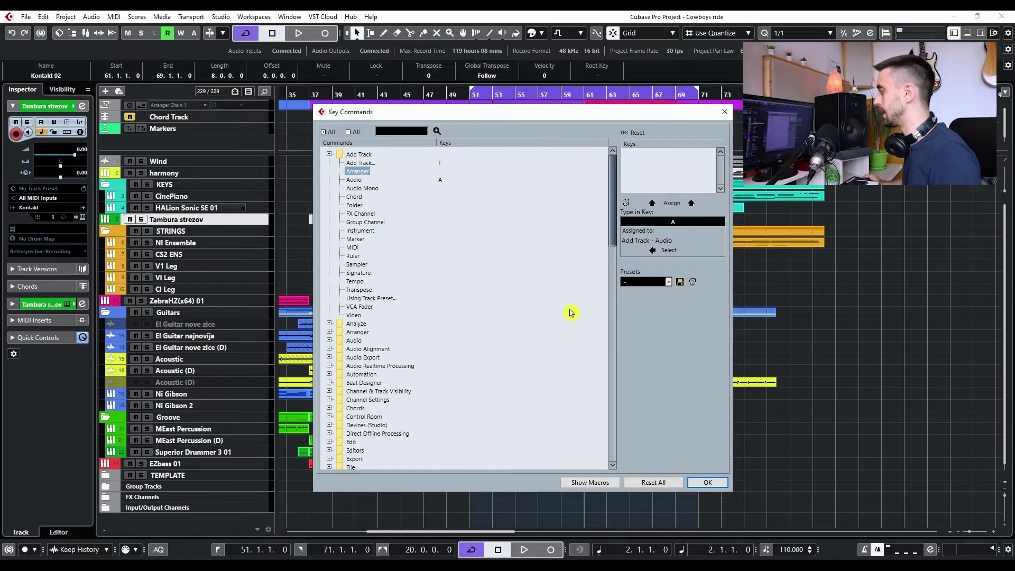
Step: Load the TEST key command preset and switch to the personal preset named after its owner
{"action": "left_click", "coordinate": [669, 282]}
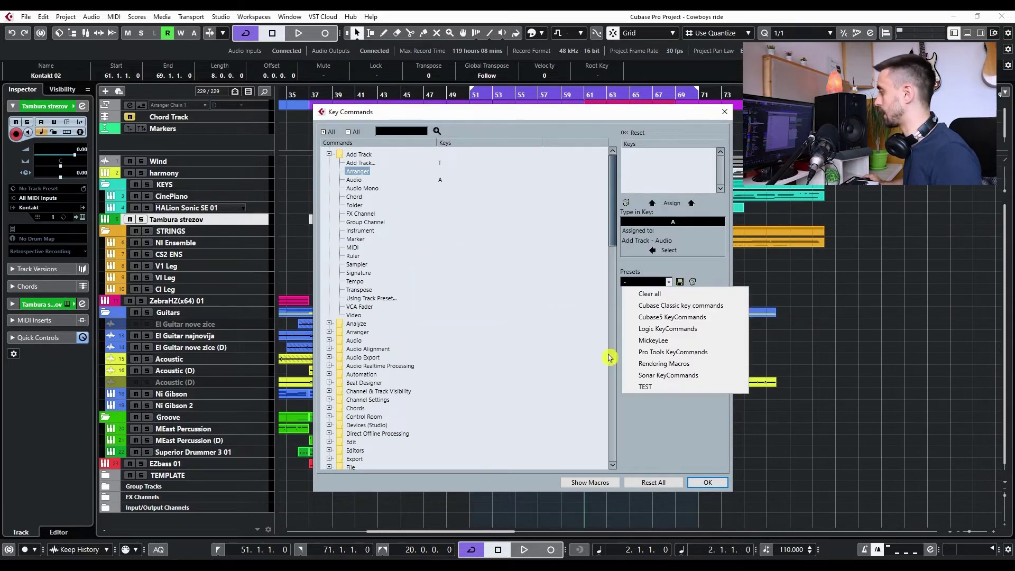
{"action": "left_click", "coordinate": [658, 388]}
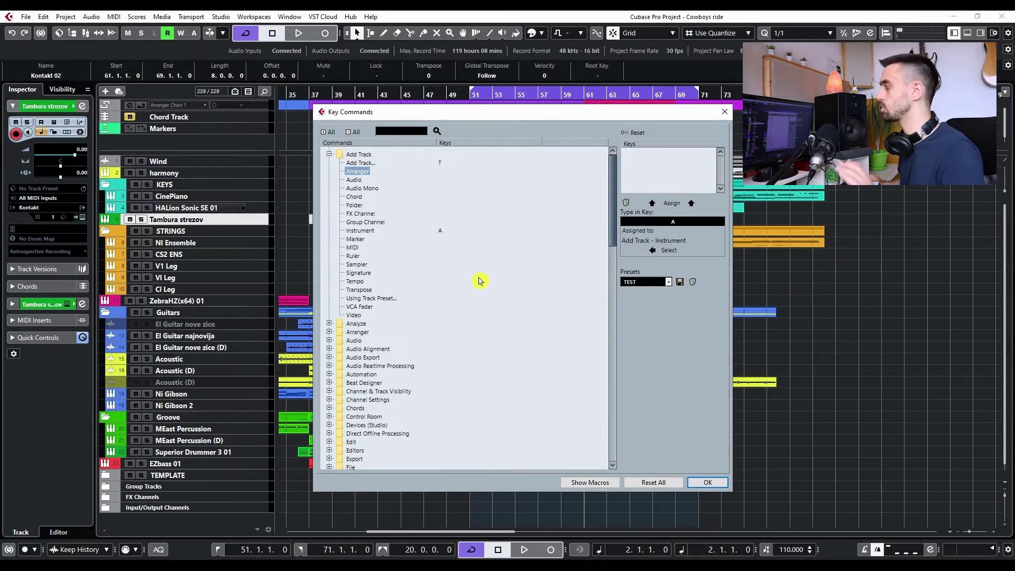
{"action": "left_click", "coordinate": [669, 282]}
{"action": "left_click", "coordinate": [660, 349]}
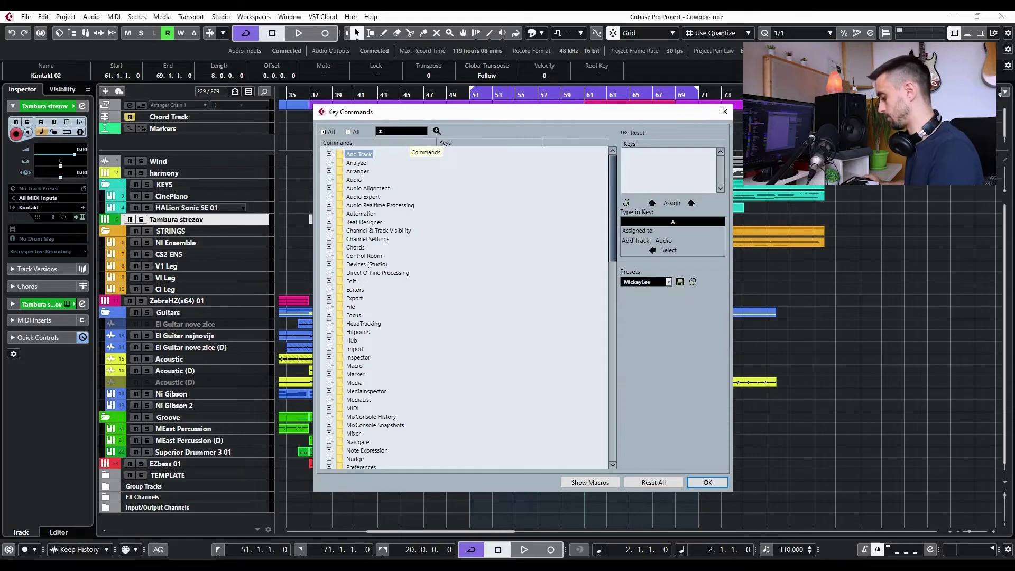
Step: Search the key commands for zoom and step through the matches to the Zoom category
{"action": "type", "text": "m"}
{"action": "left_click", "coordinate": [437, 131]}
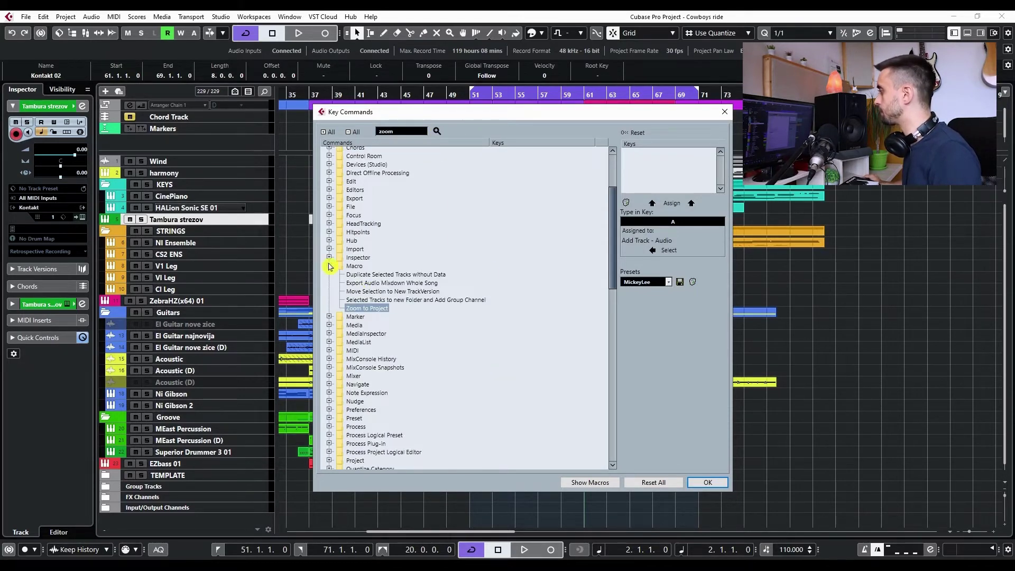
{"action": "left_click", "coordinate": [437, 131]}
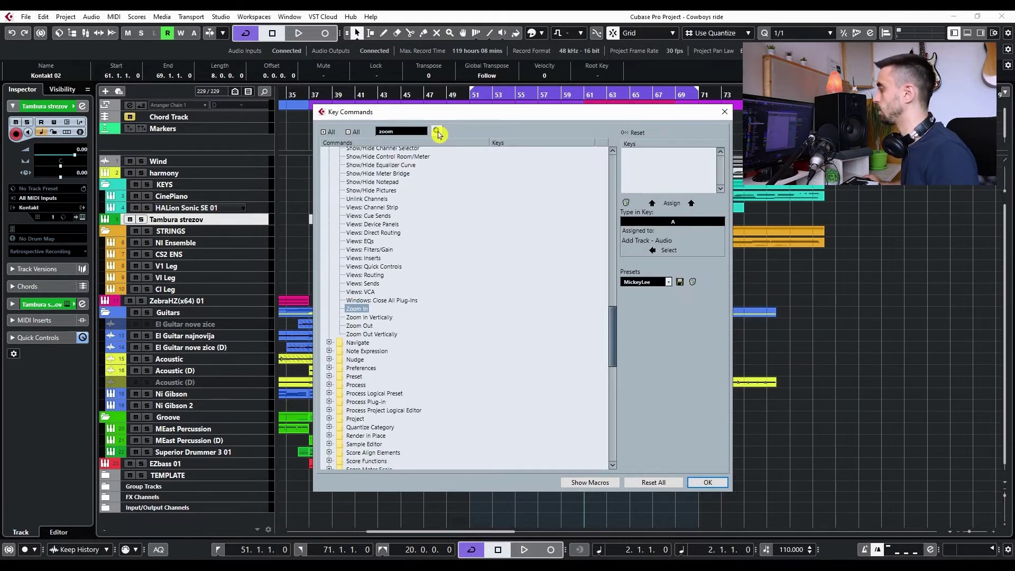
{"action": "left_click", "coordinate": [437, 132]}
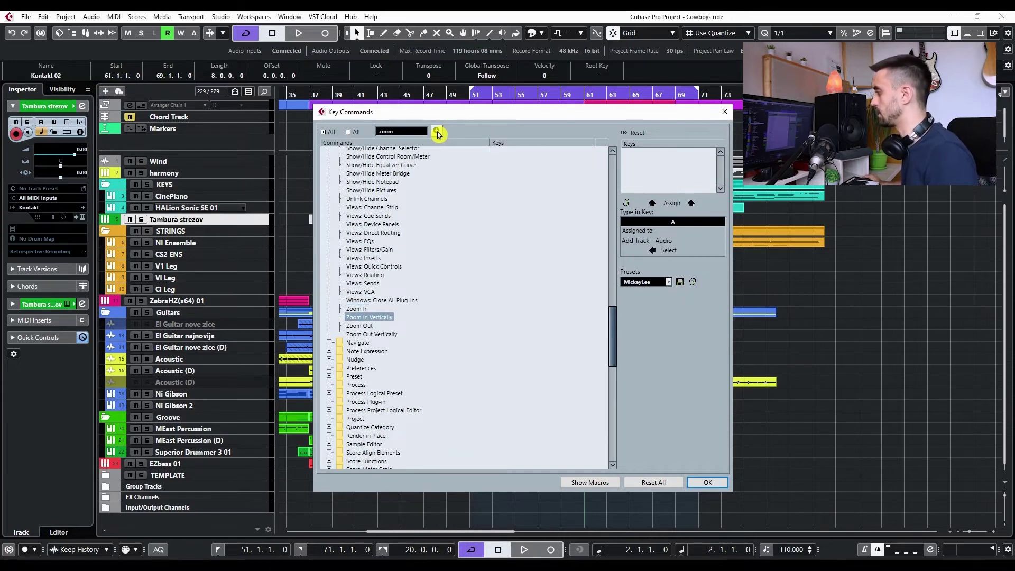
{"action": "left_click", "coordinate": [436, 132]}
{"action": "left_click", "coordinate": [437, 132]}
{"action": "left_click", "coordinate": [437, 132]}
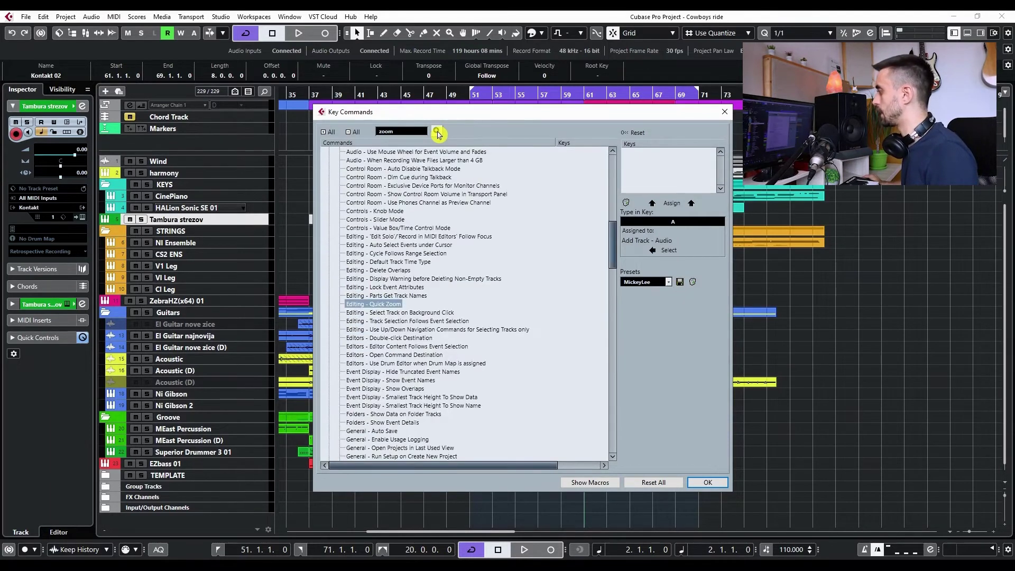
{"action": "left_click", "coordinate": [437, 131]}
{"action": "left_click", "coordinate": [437, 132]}
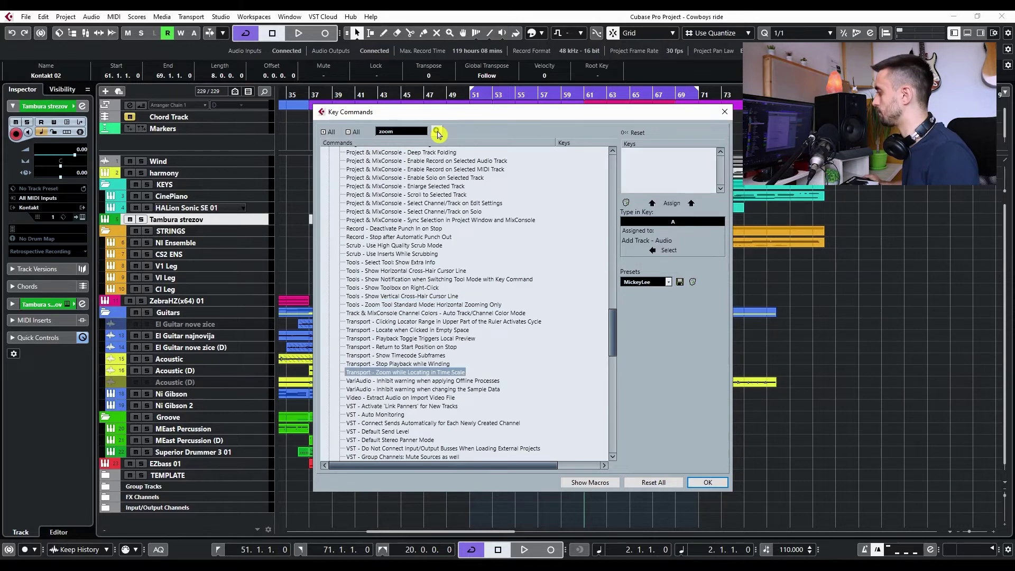
{"action": "left_click", "coordinate": [436, 132]}
{"action": "left_click", "coordinate": [437, 131]}
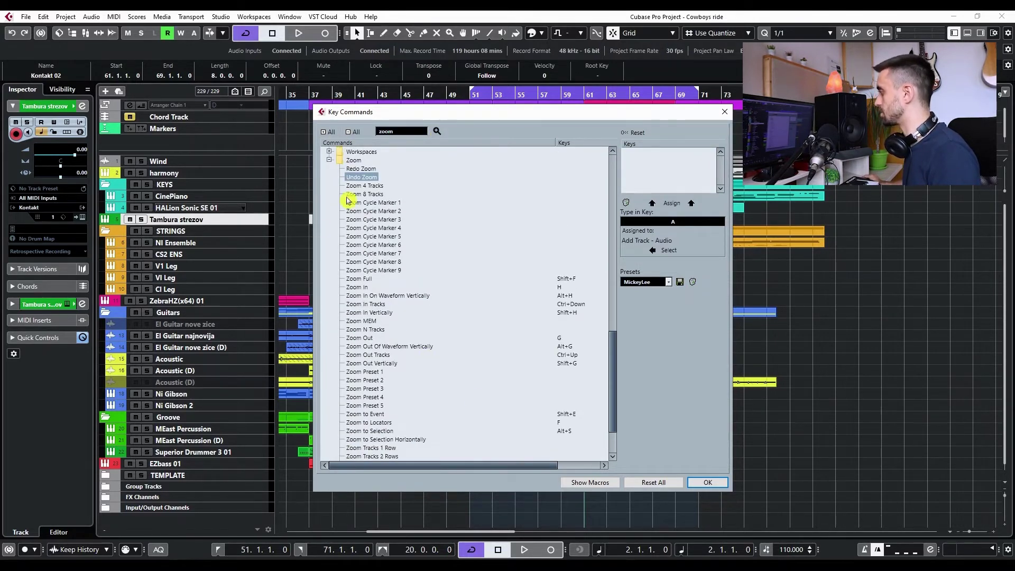
Step: Examine the keys assigned in the Zoom category, including those for Zoom to Selection and Zoom to Locators
{"action": "scroll", "coordinate": [333, 217], "scroll_direction": "up", "scroll_amount": 5}
{"action": "scroll", "coordinate": [370, 296], "scroll_direction": "down", "scroll_amount": 7}
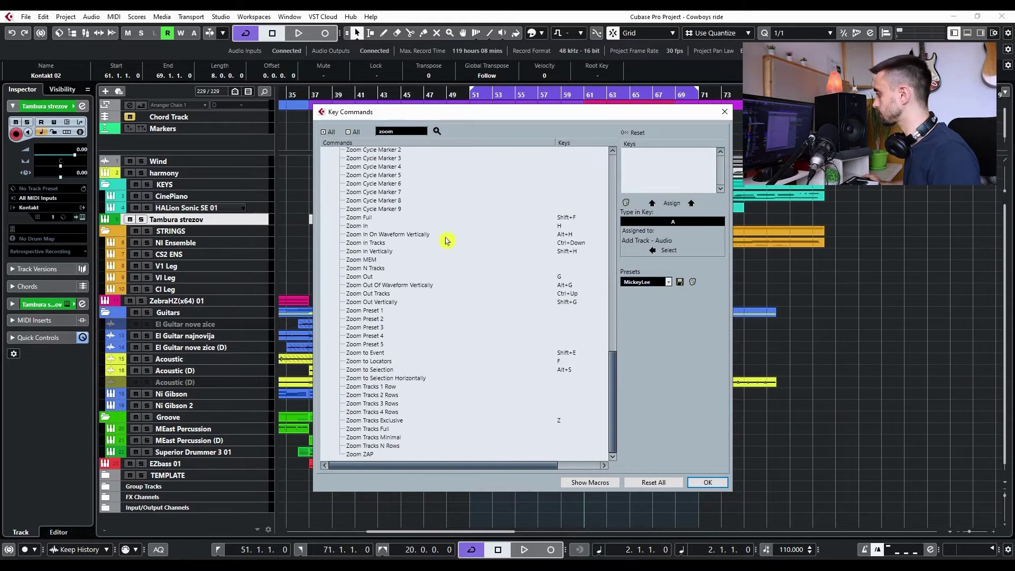
{"action": "left_click", "coordinate": [391, 370]}
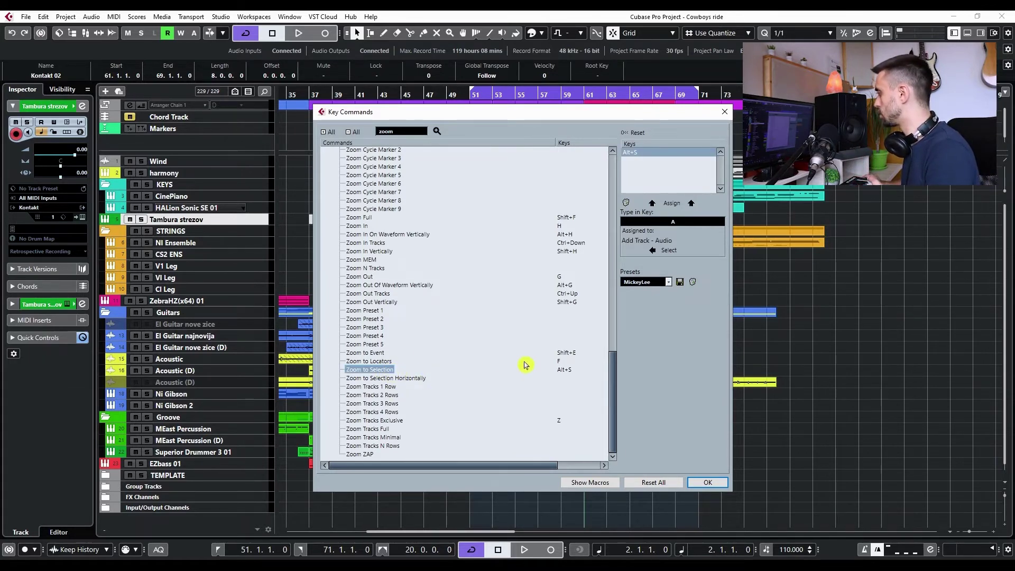
{"action": "left_click", "coordinate": [391, 361]}
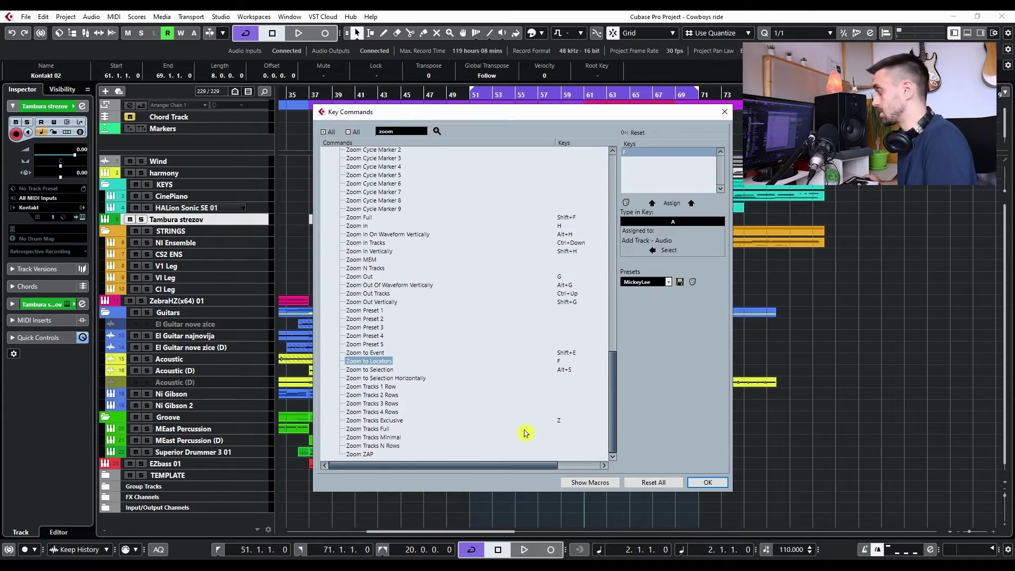
Step: Close the key commands and set the locators to the selected Kontakt 02 event, bars 61 to 69
{"action": "left_click", "coordinate": [708, 482]}
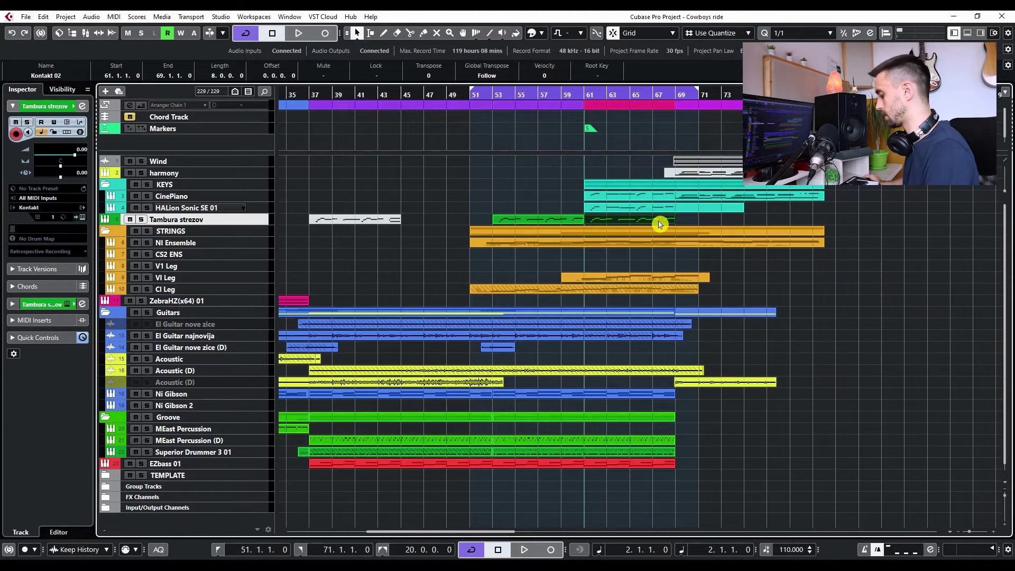
{"action": "key", "text": "p"}
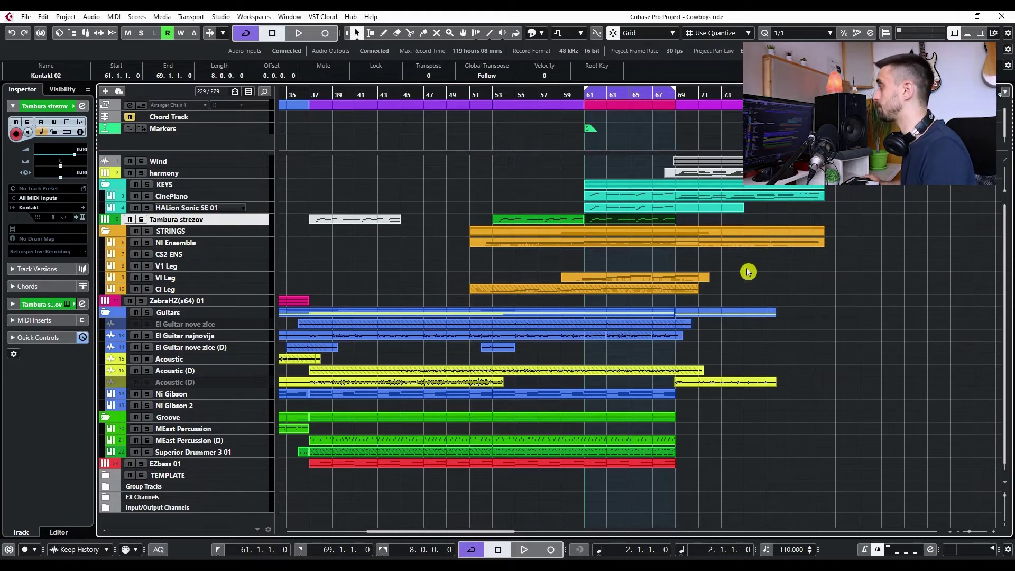
Step: Zoom to the selected Kontakt 02 event and enlarge the Tambura strezov track
{"action": "key", "text": "alt+s"}
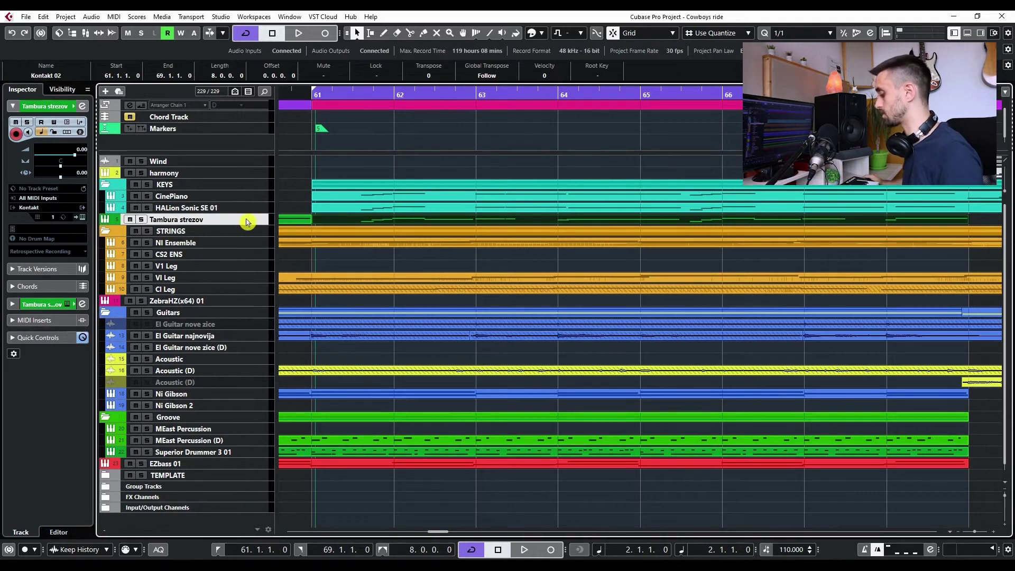
{"action": "key", "text": "ctrl+alt+e"}
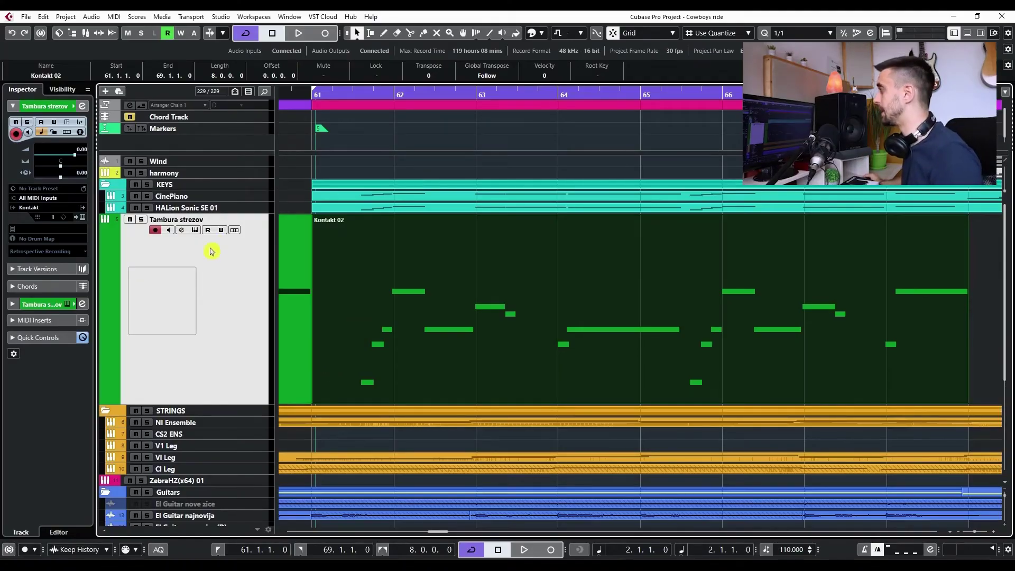
Step: Open the key commands, review the Zoom commands and collapse the Zoom category to browse the other command categories
{"action": "left_click", "coordinate": [42, 19]}
{"action": "left_click", "coordinate": [100, 397]}
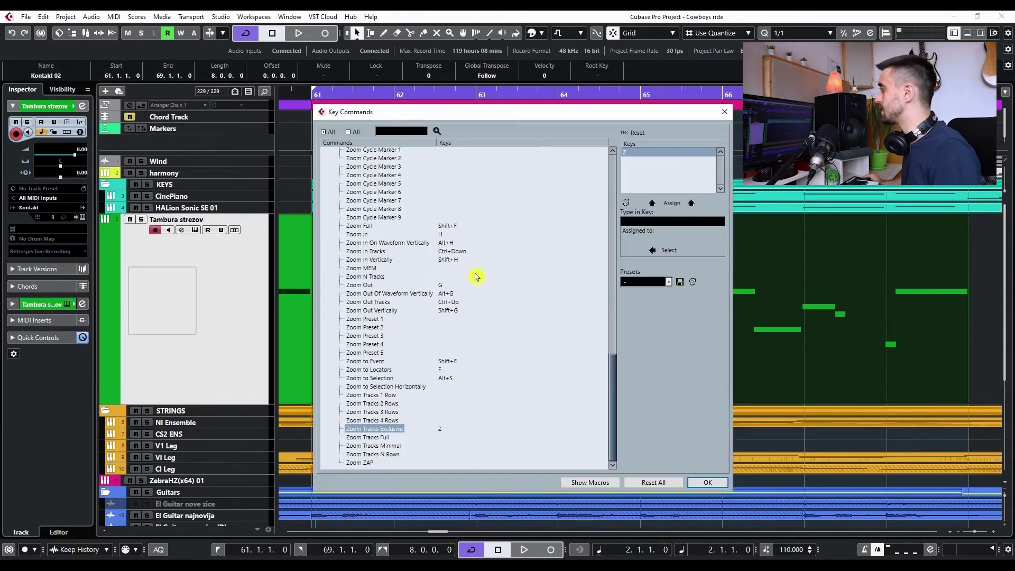
{"action": "scroll", "coordinate": [384, 285], "scroll_direction": "up", "scroll_amount": 15}
{"action": "scroll", "coordinate": [335, 449], "scroll_direction": "down", "scroll_amount": 8}
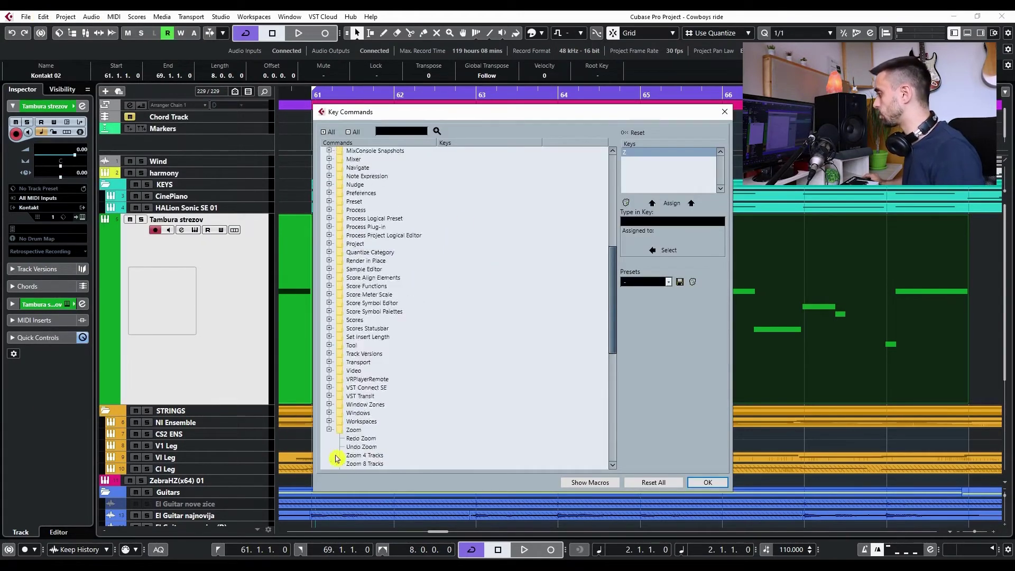
{"action": "left_click", "coordinate": [329, 301]}
{"action": "left_click", "coordinate": [328, 301]}
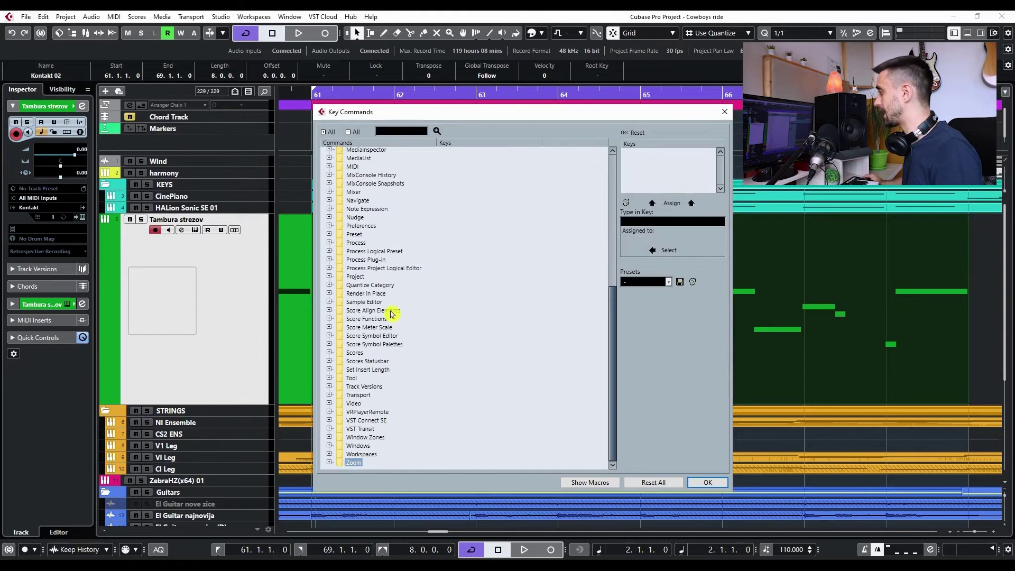
{"action": "left_click", "coordinate": [670, 285]}
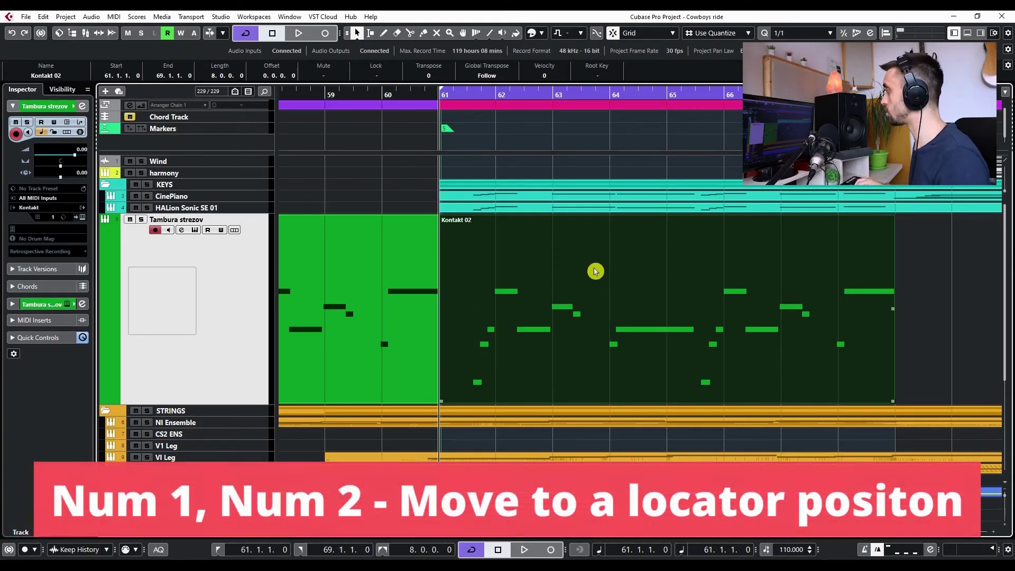
Step: Move the project cursor between the right locator at bar 69 and the left locator at bar 61, ending at the Kontakt 02 event's start
{"action": "key", "text": "KP_2"}
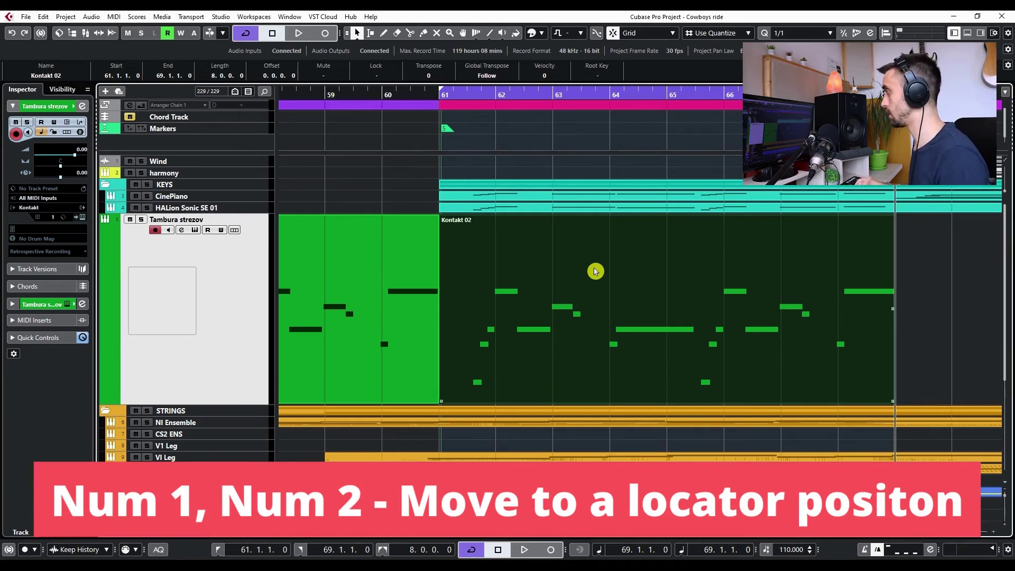
{"action": "key", "text": "KP_1"}
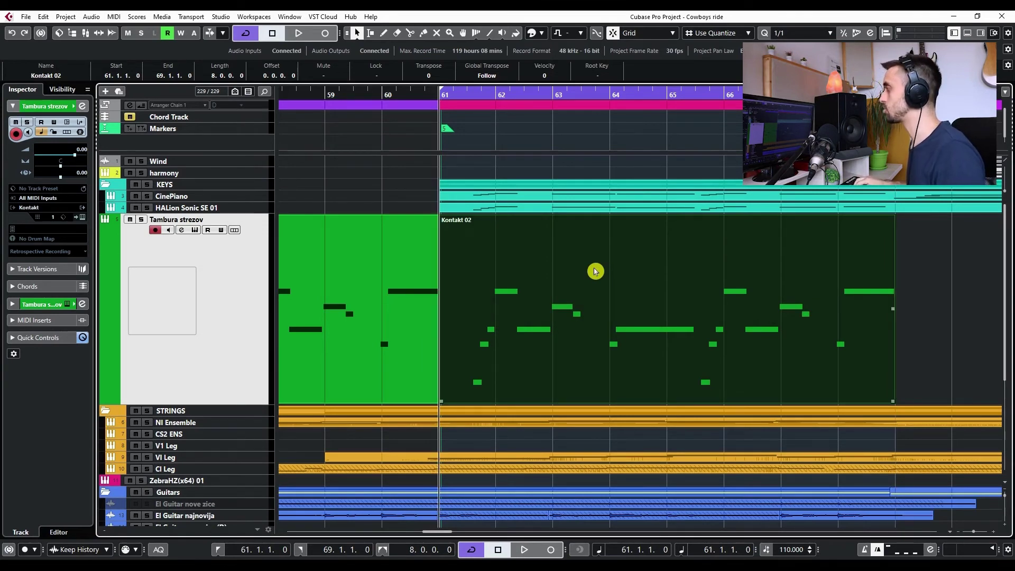
{"action": "key", "text": "n"}
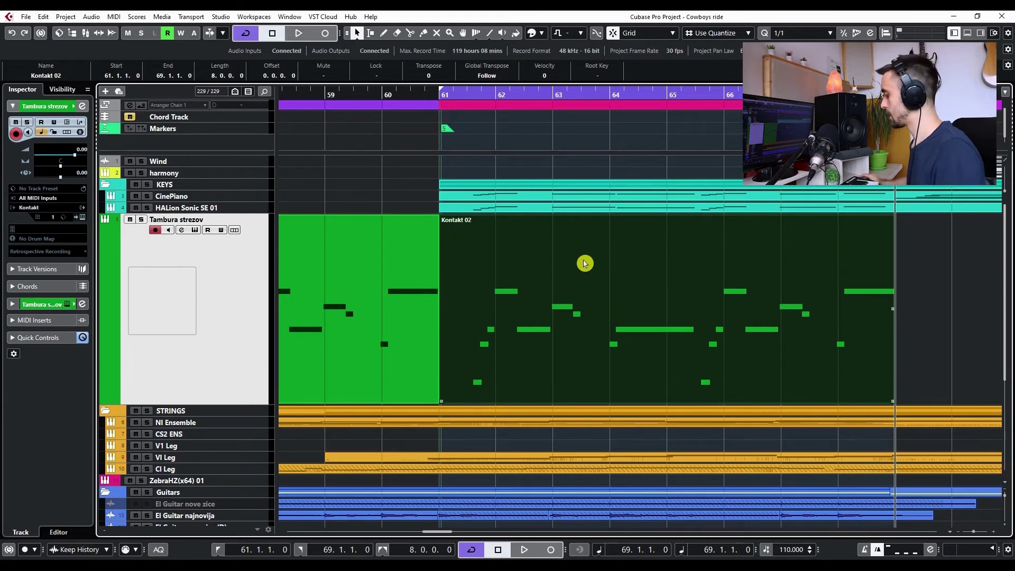
{"action": "key", "text": "b"}
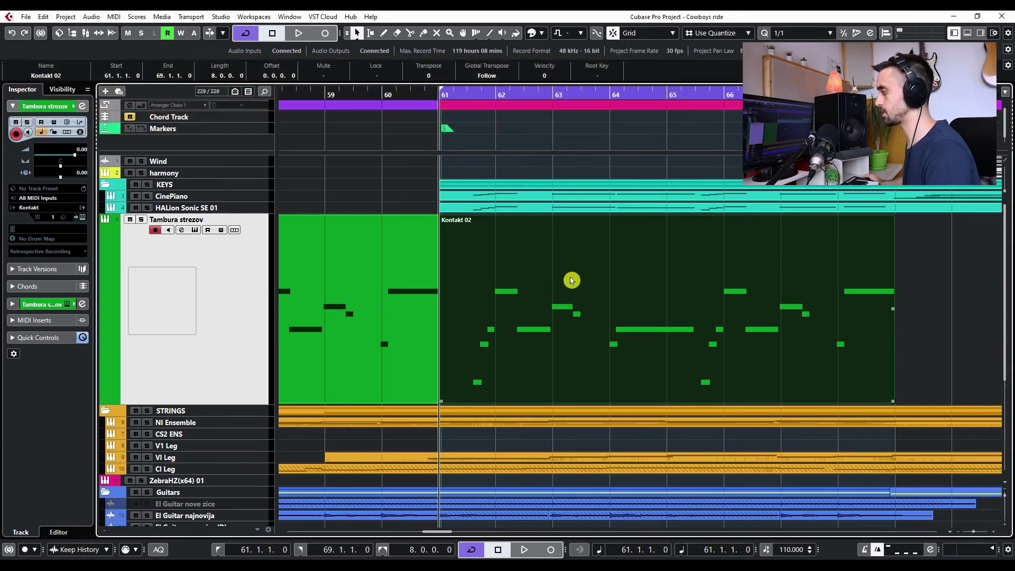
Step: Play from bar 61, solo the Tambura strezov track during playback and stop the transport
{"action": "key", "text": "space"}
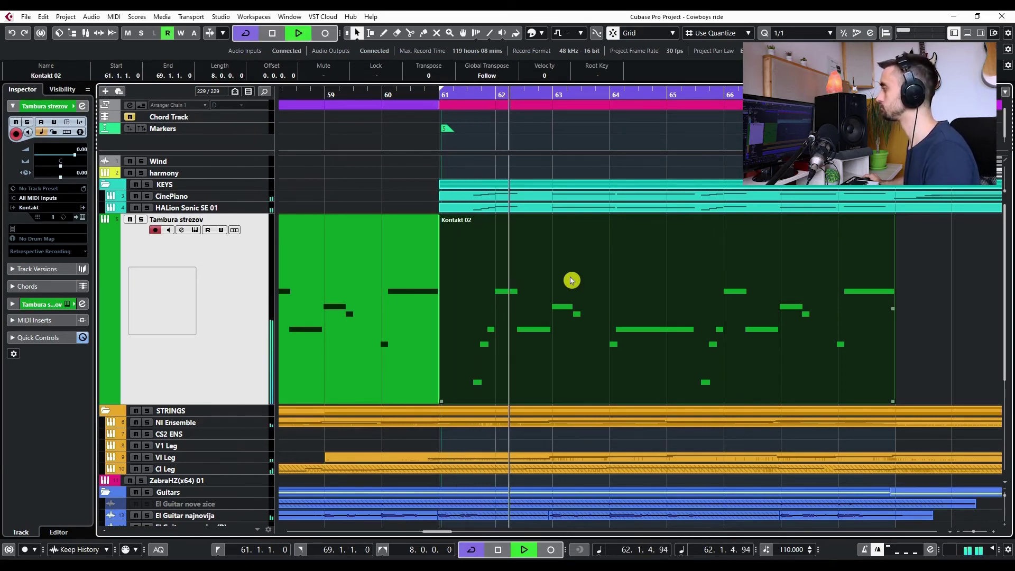
{"action": "key", "text": "s"}
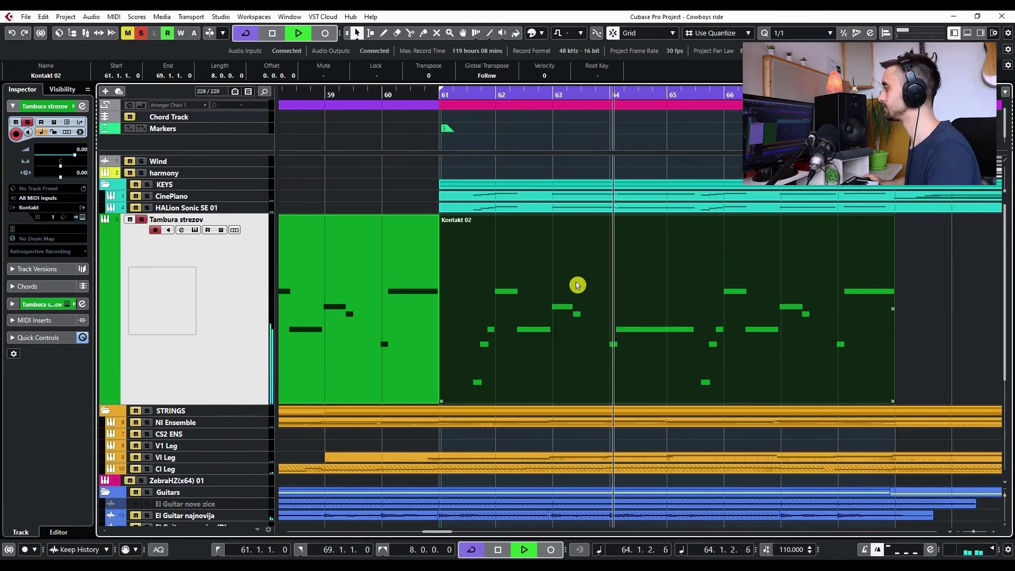
{"action": "key", "text": "space"}
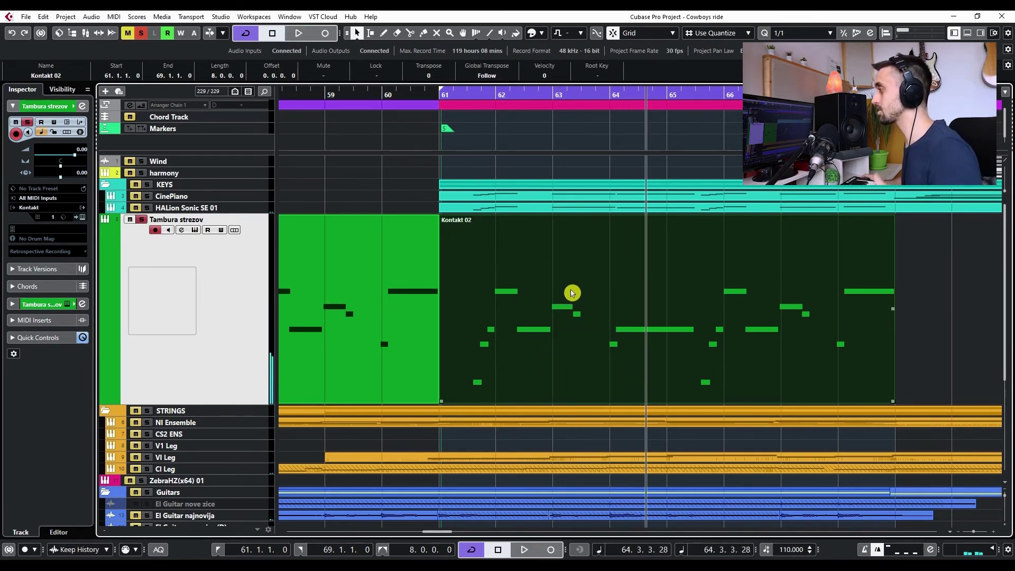